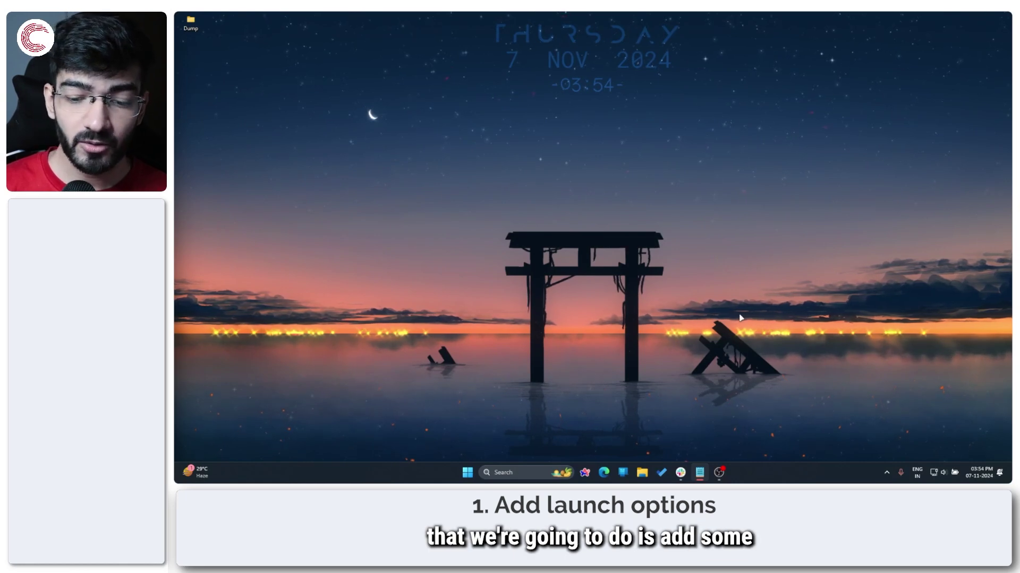
# Launch Steam from the Windows search
pyautogui.press('super')
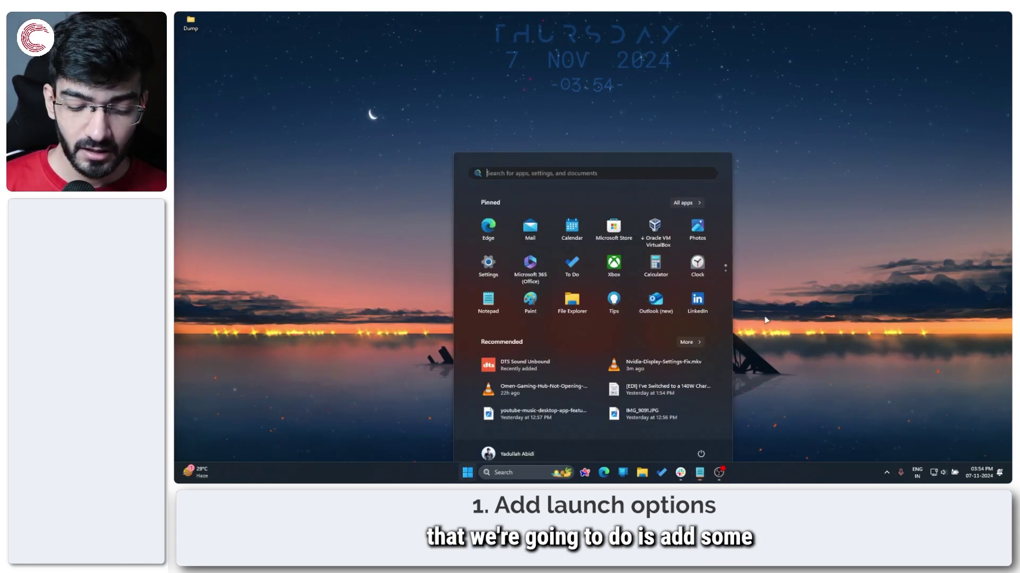
pyautogui.write('steam')
pyautogui.press('Return')
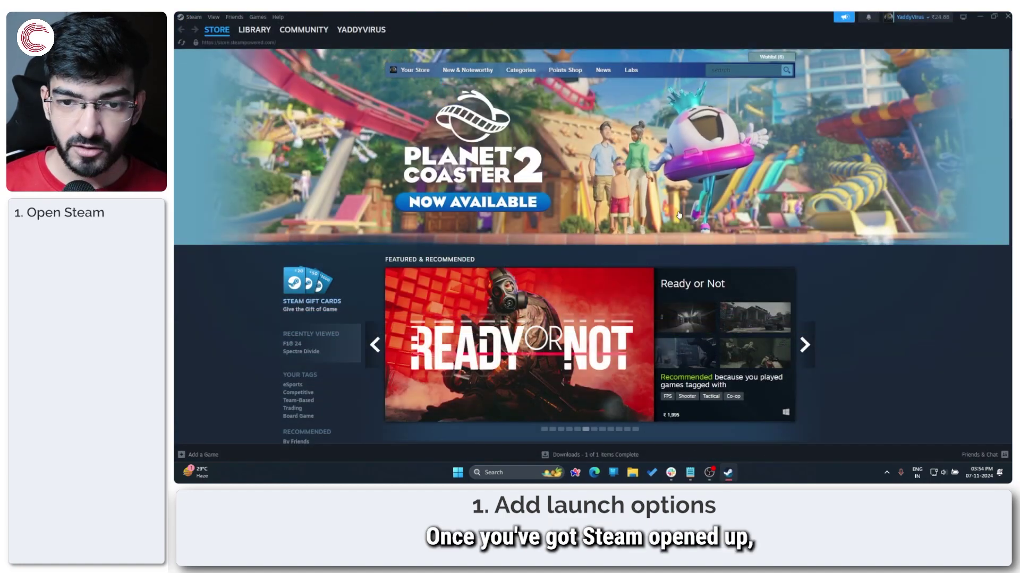
# Go to the Library and open the Counter-Strike 2 game page and its options menu
pyautogui.click(254, 30)
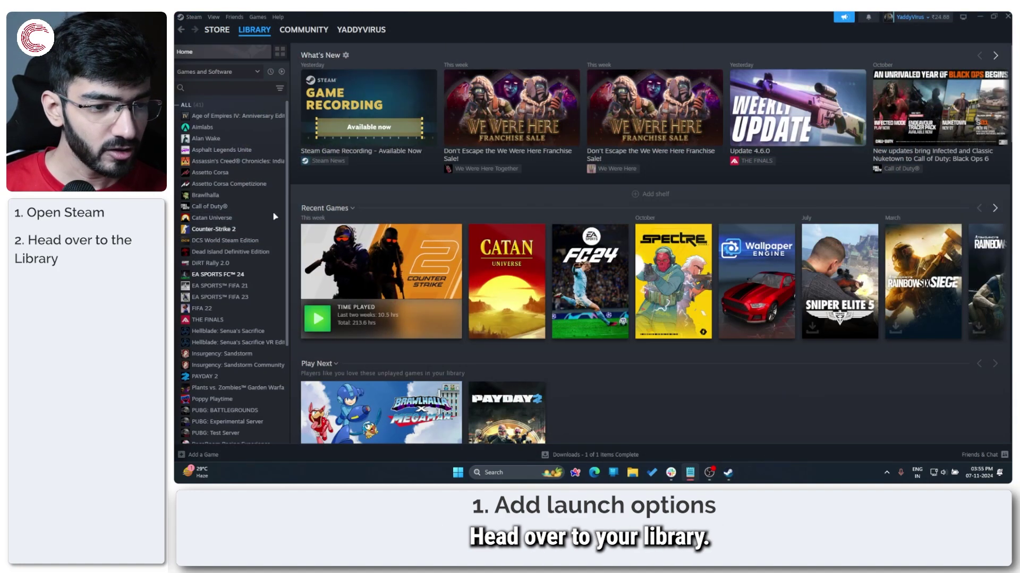
pyautogui.click(257, 229)
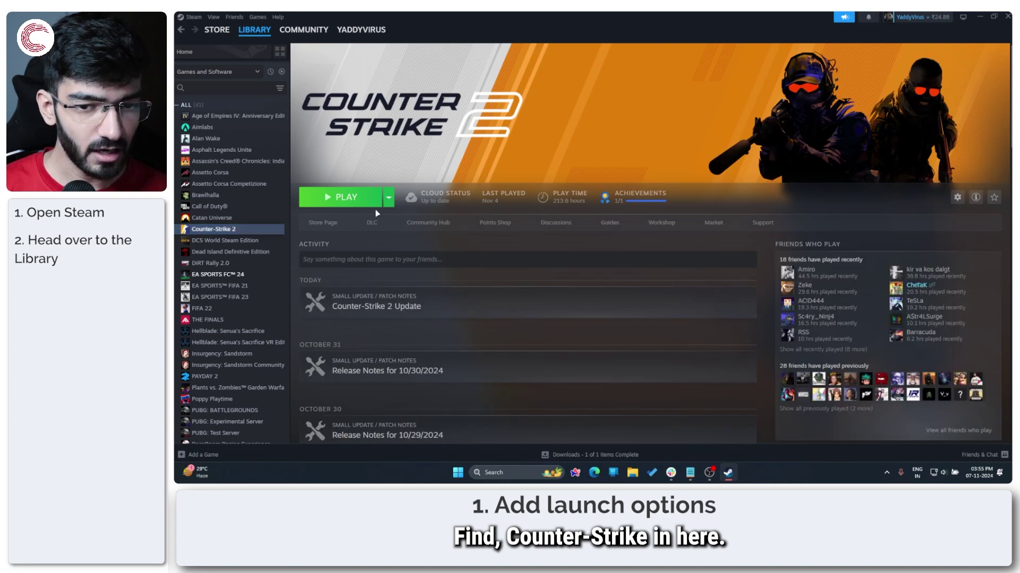
pyautogui.click(389, 197)
pyautogui.click(451, 210)
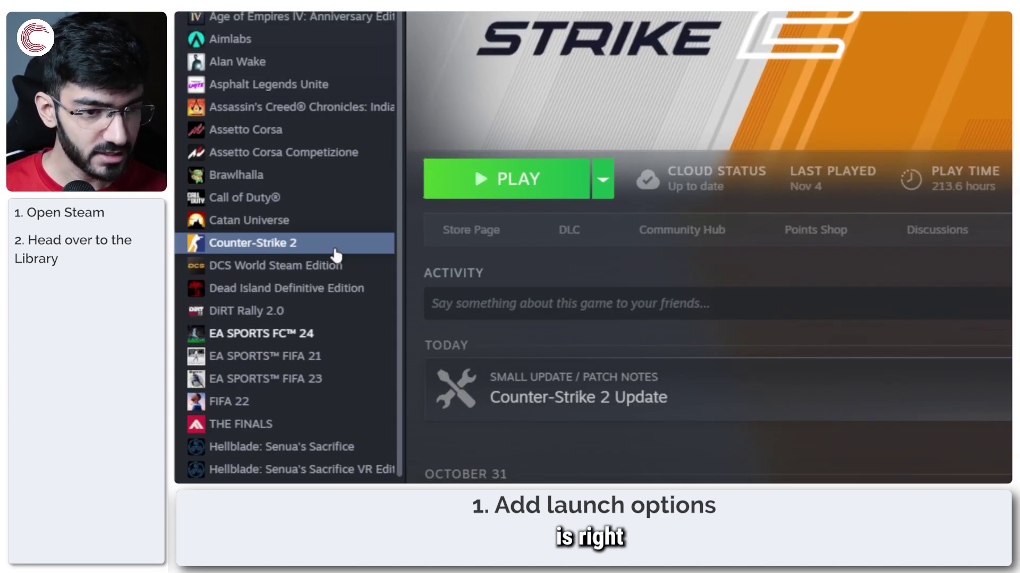
pyautogui.rightClick(254, 230)
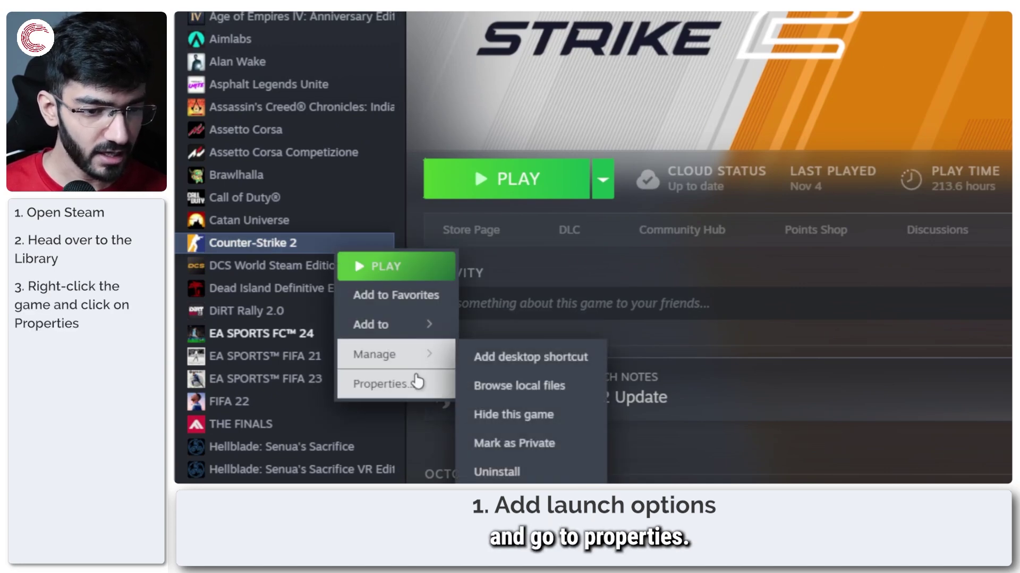
# Paste the launch-option command into Counter-Strike 2's General Launch Options, then close Properties
pyautogui.click(417, 382)
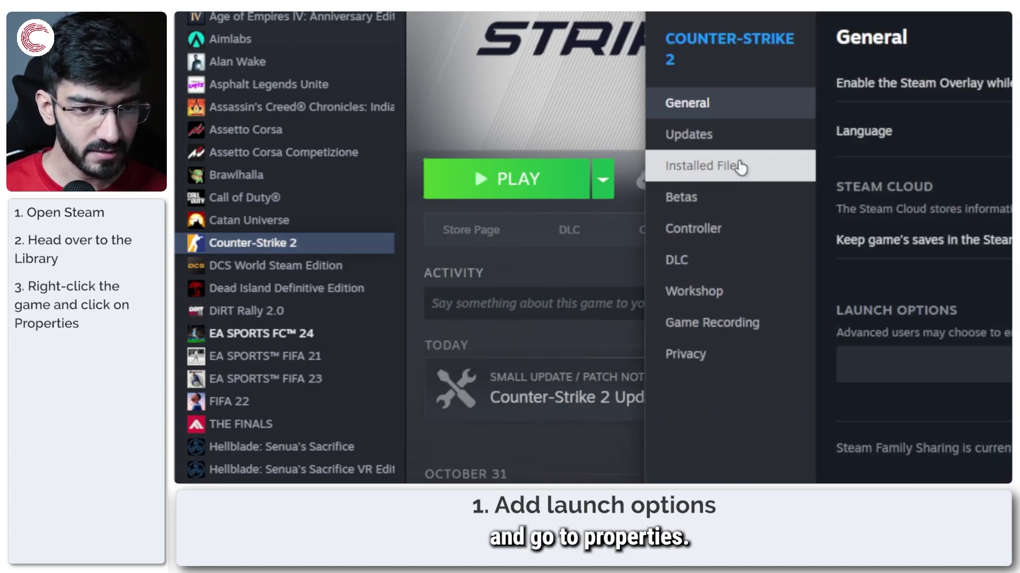
pyautogui.click(738, 166)
pyautogui.click(740, 134)
pyautogui.click(740, 107)
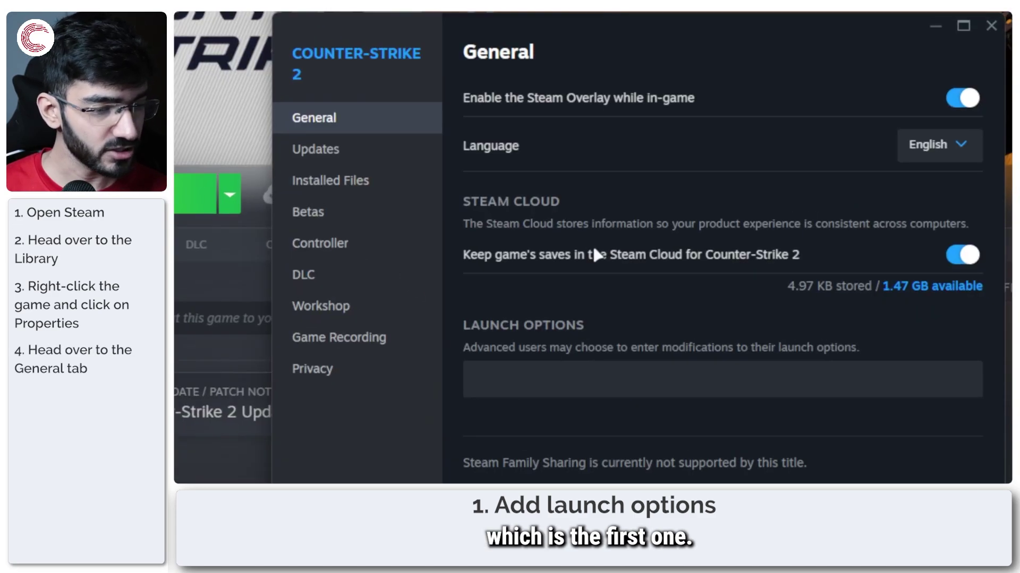
pyautogui.click(604, 289)
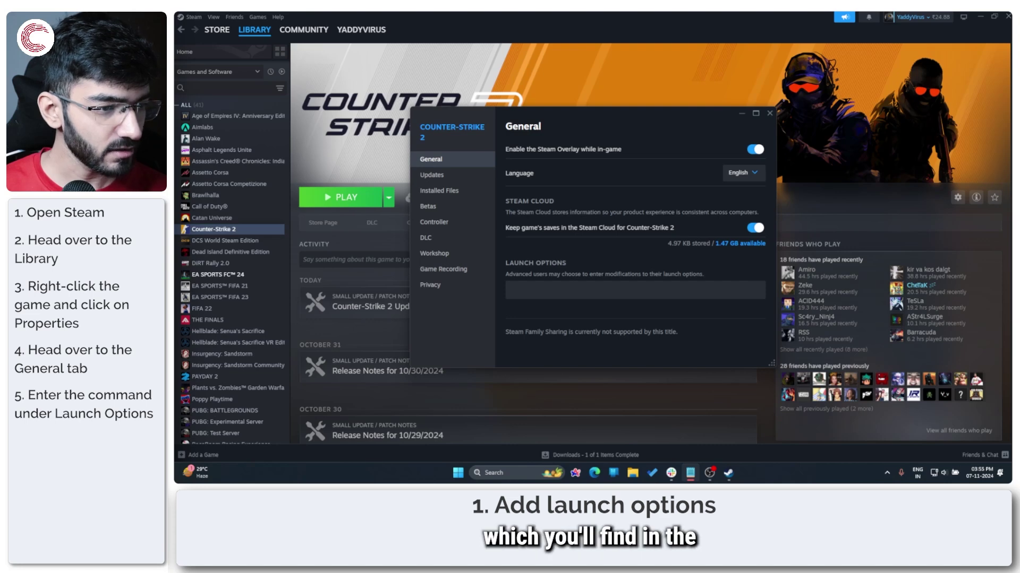
pyautogui.hotkey('ctrl', 'v')
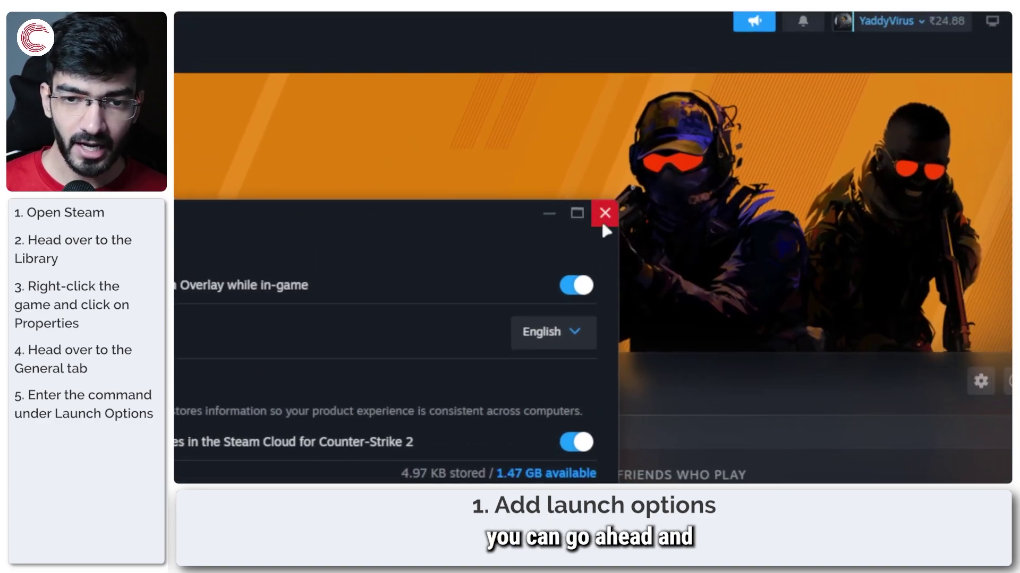
pyautogui.click(603, 223)
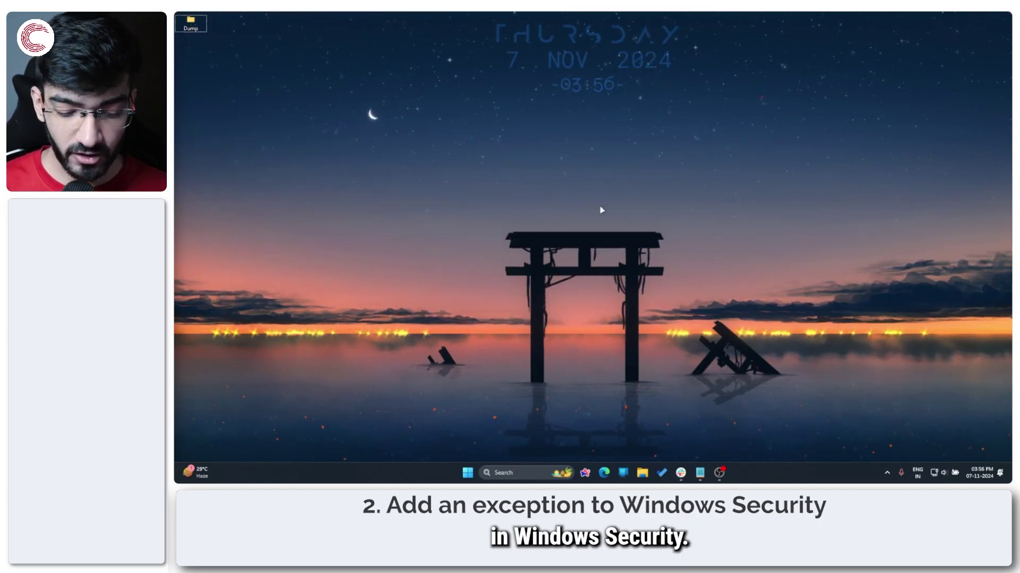
# Relaunch Steam from the Windows search and restore its window to normal size
pyautogui.press('super')
pyautogui.write('steam')
pyautogui.press('Return')
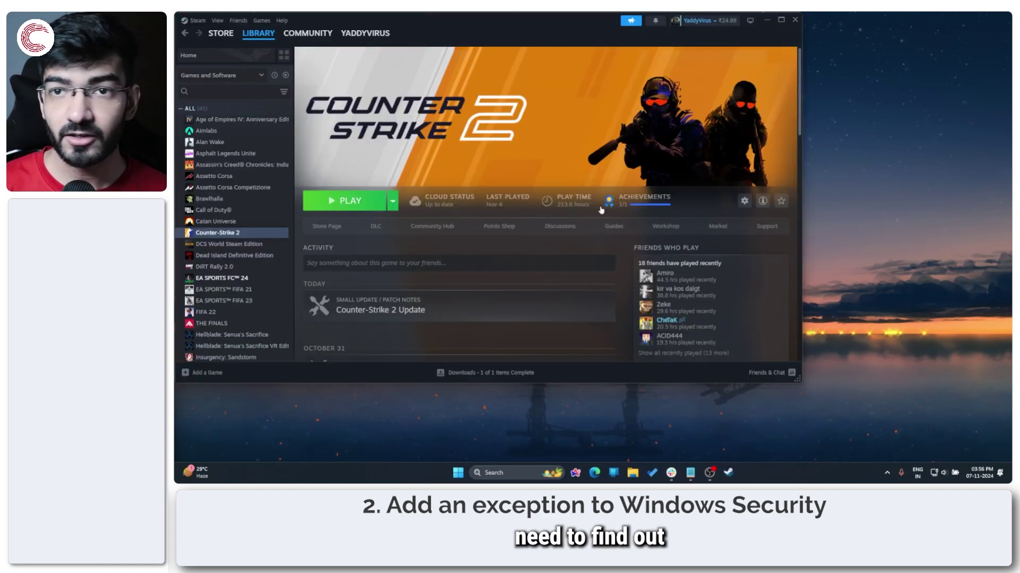
pyautogui.doubleClick(537, 24)
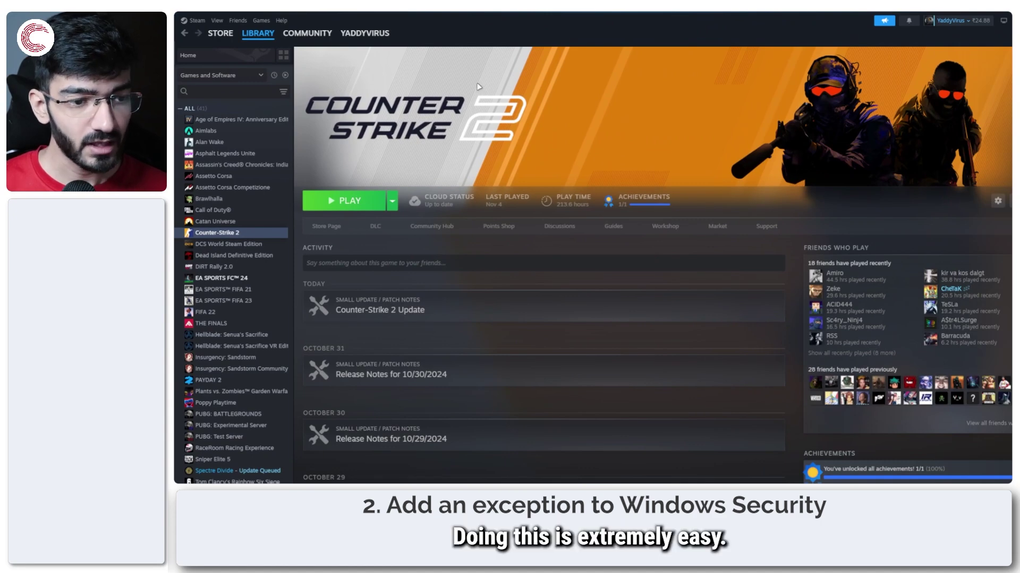
pyautogui.click(1003, 23)
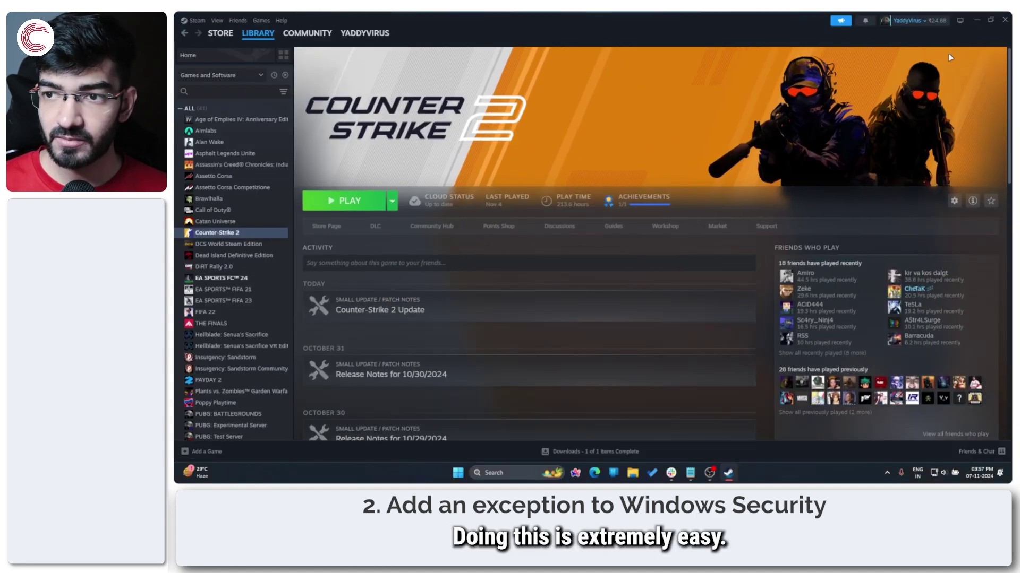
# Browse Counter-Strike 2's local files, copy the install folder path, and close Explorer
pyautogui.rightClick(257, 234)
pyautogui.moveTo(298, 286)
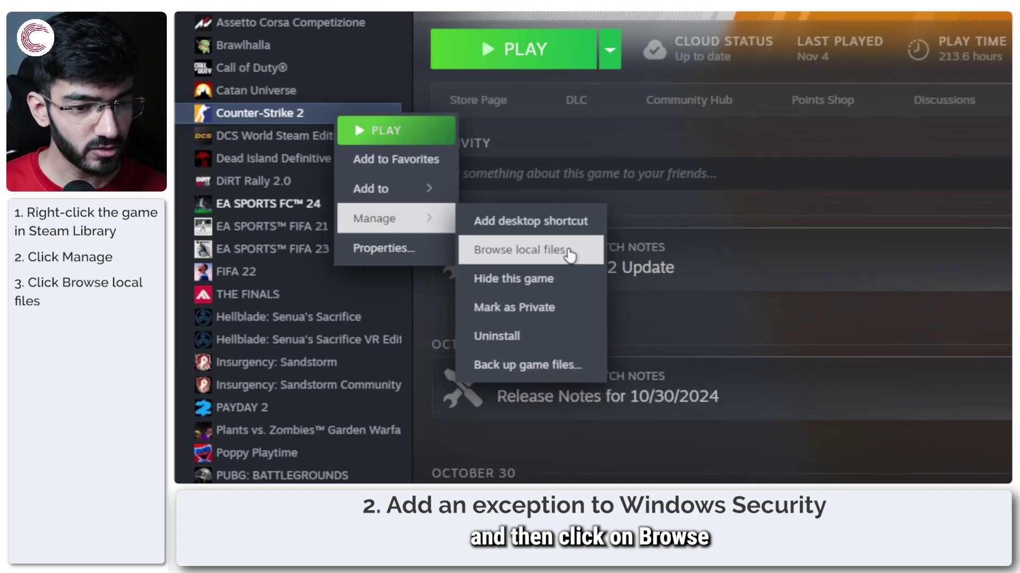
pyautogui.click(371, 301)
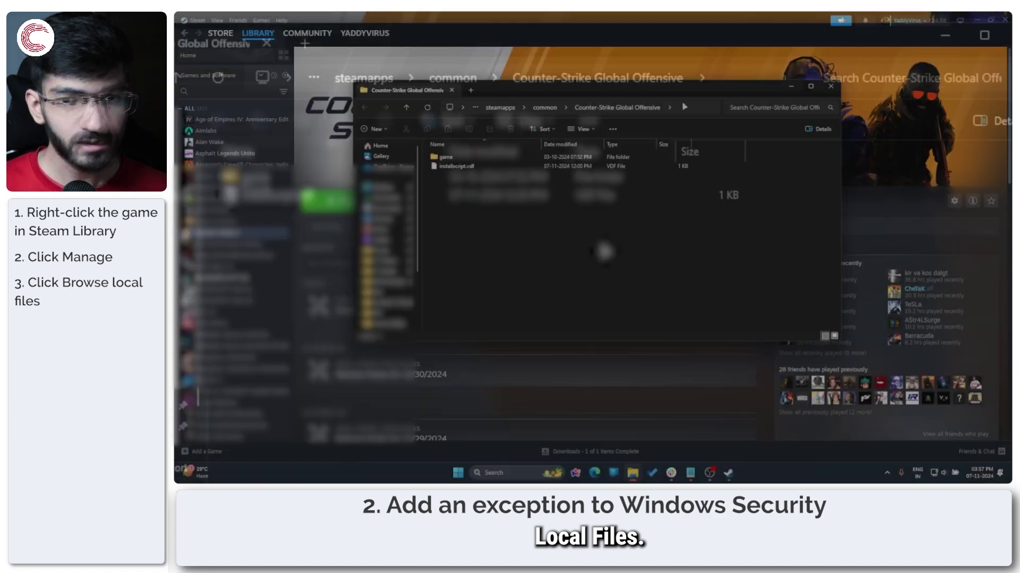
pyautogui.hotkey('alt', 'd')
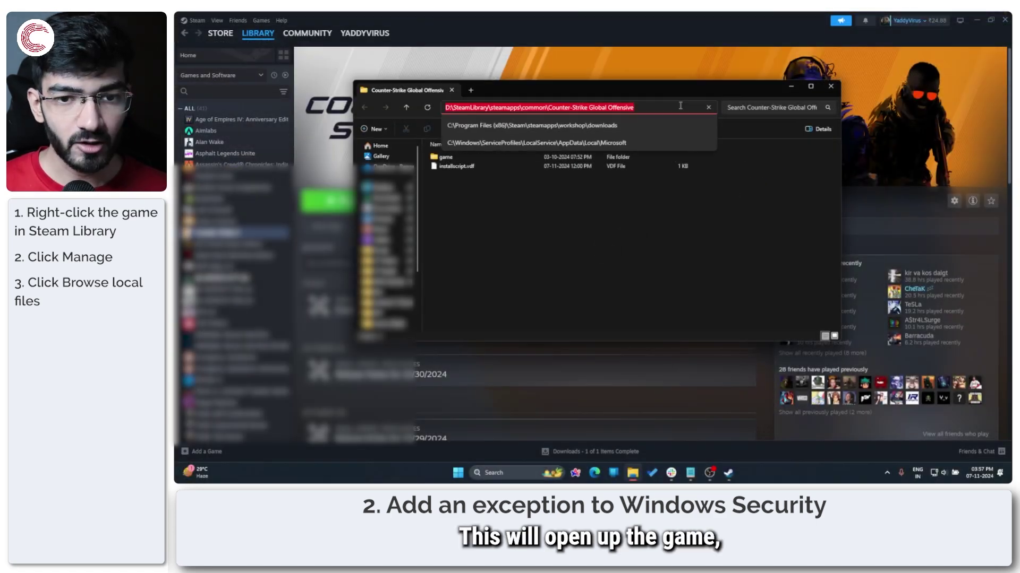
pyautogui.click(578, 243)
pyautogui.click(681, 104)
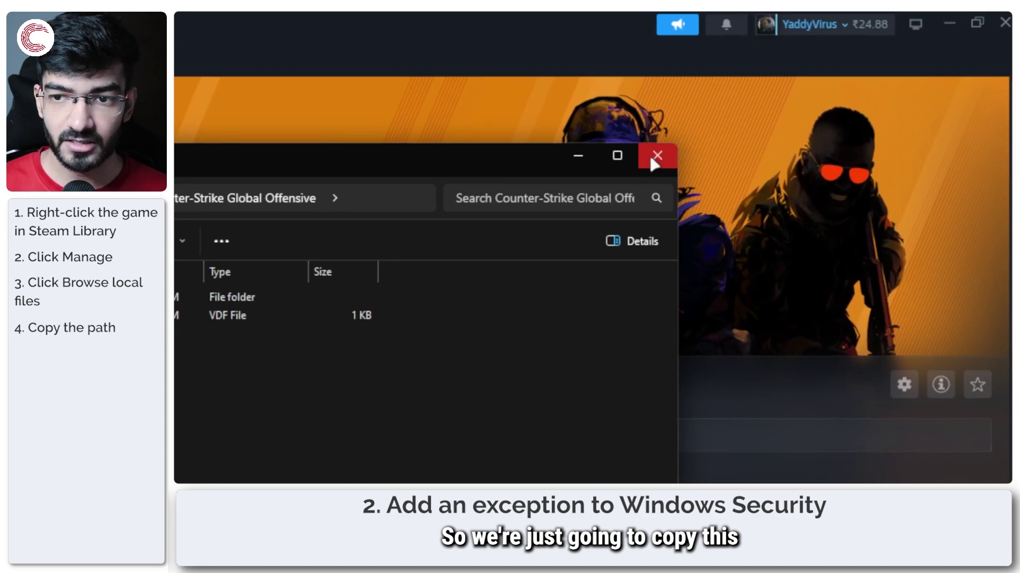
pyautogui.click(930, 160)
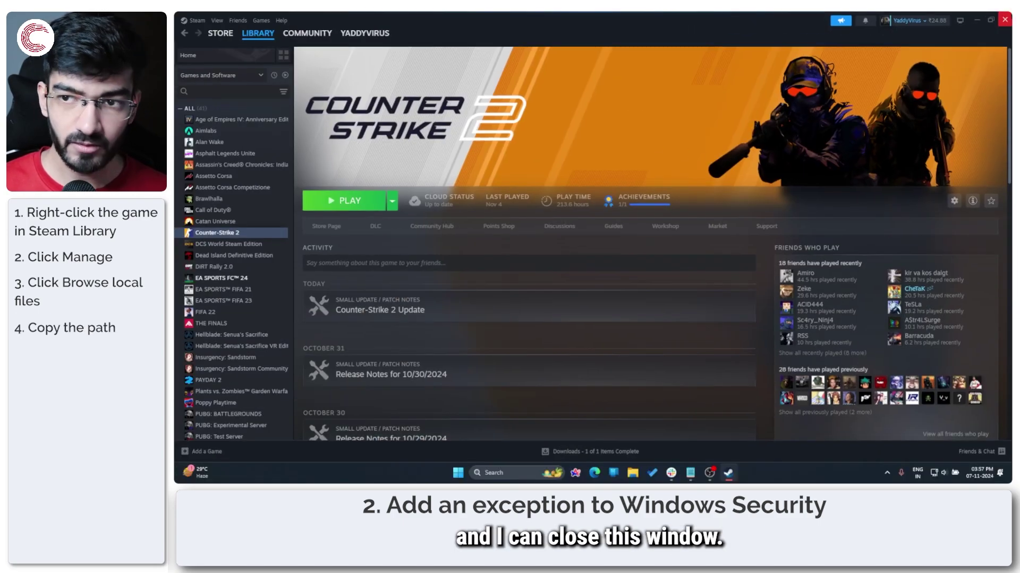
# Close Steam and launch Windows Security from the search
pyautogui.click(1004, 19)
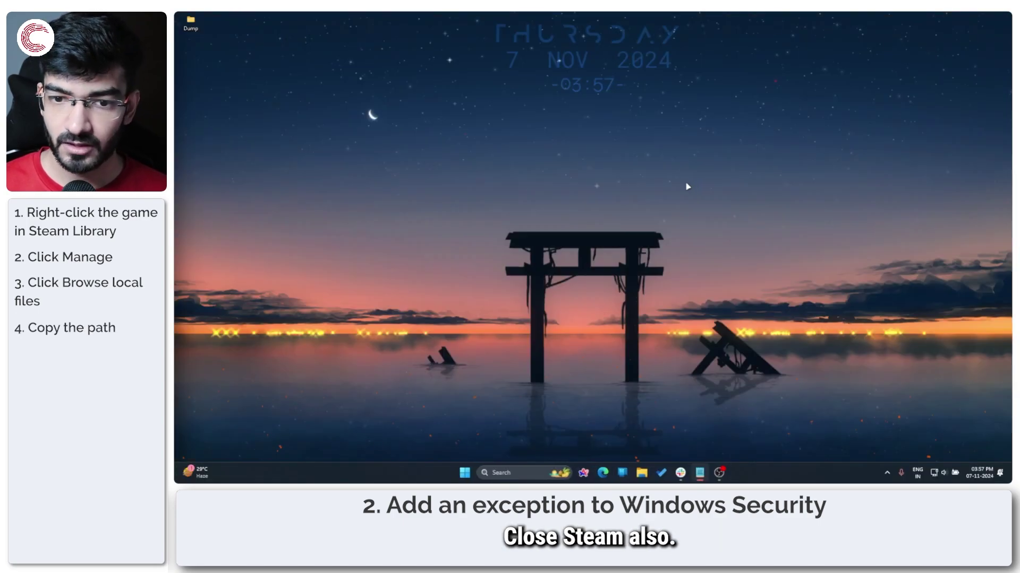
pyautogui.press('super')
pyautogui.write('window')
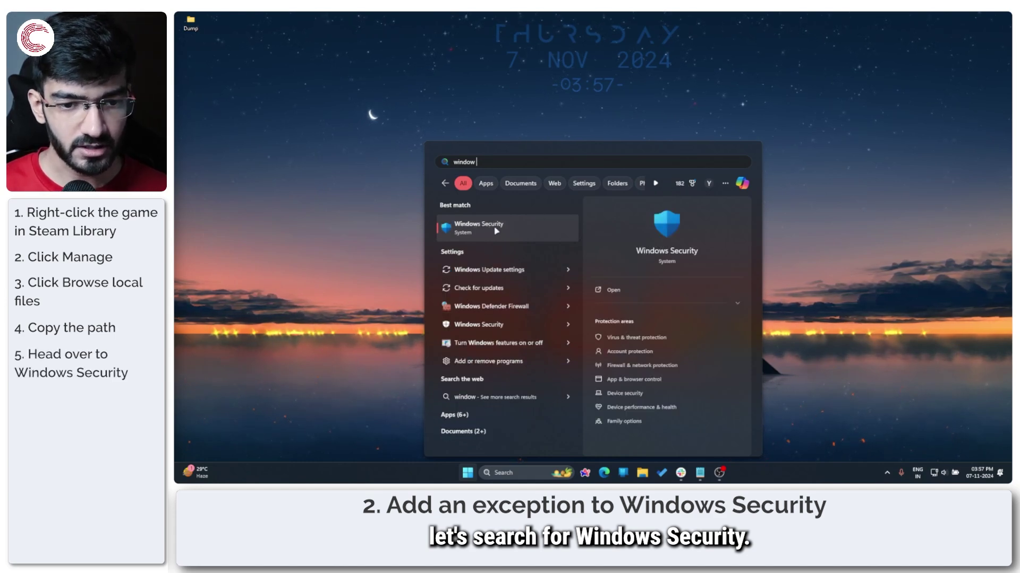
pyautogui.click(497, 231)
# Open Virus & threat protection settings and scroll down to Exclusions
pyautogui.click(389, 144)
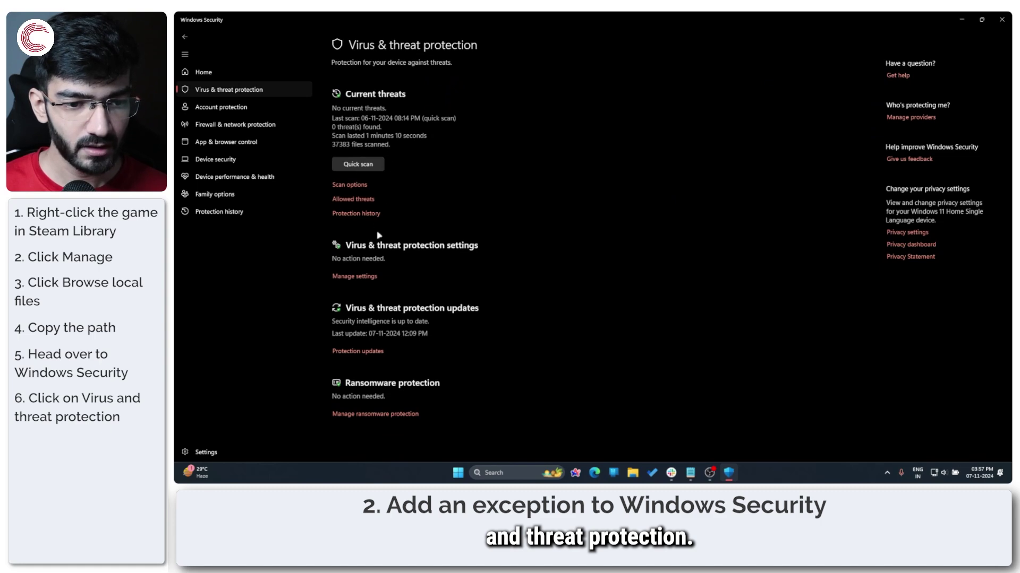
pyautogui.click(362, 277)
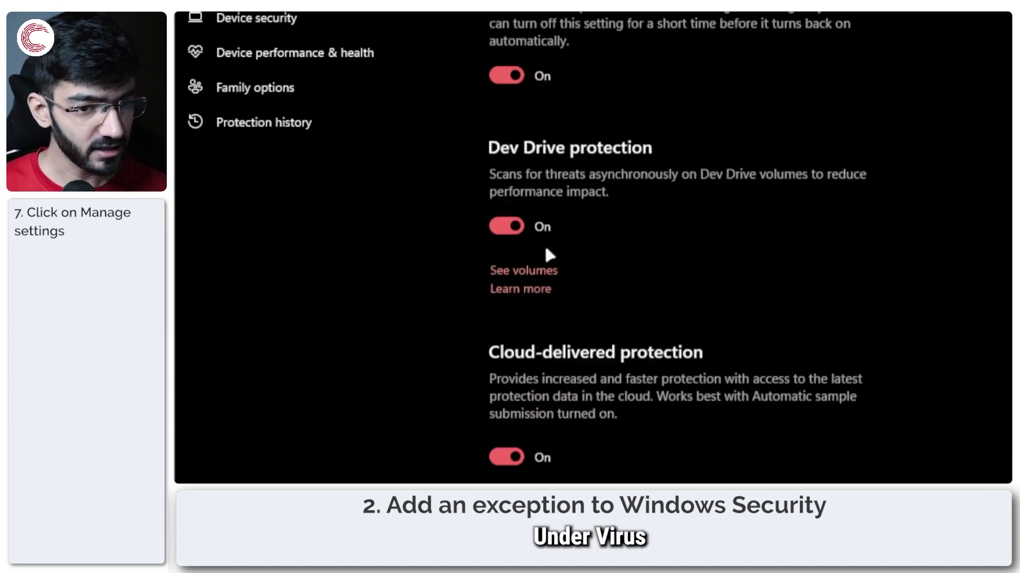
pyautogui.scroll(-1, 362, 277)
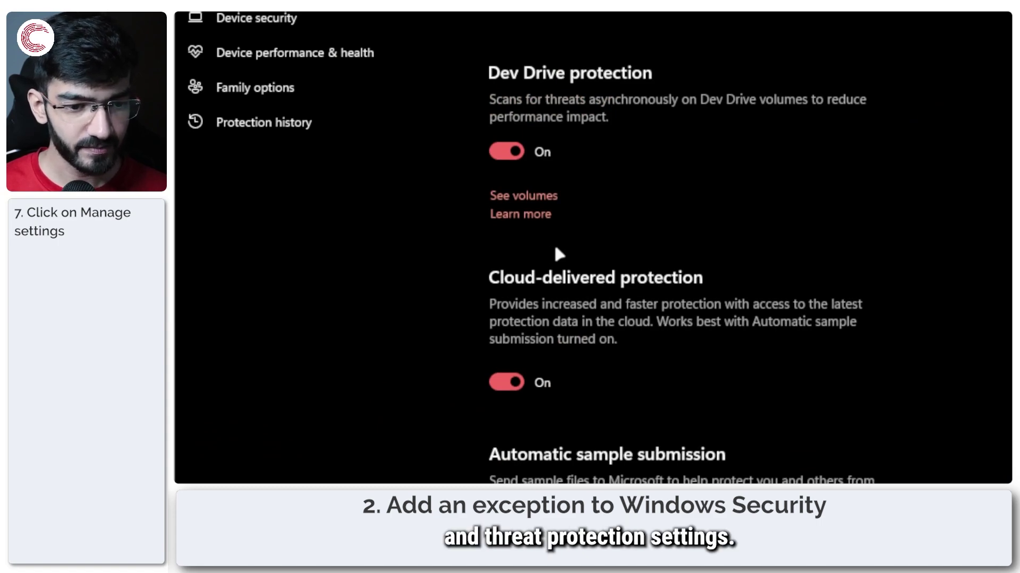
pyautogui.scroll(-3, 620, 66)
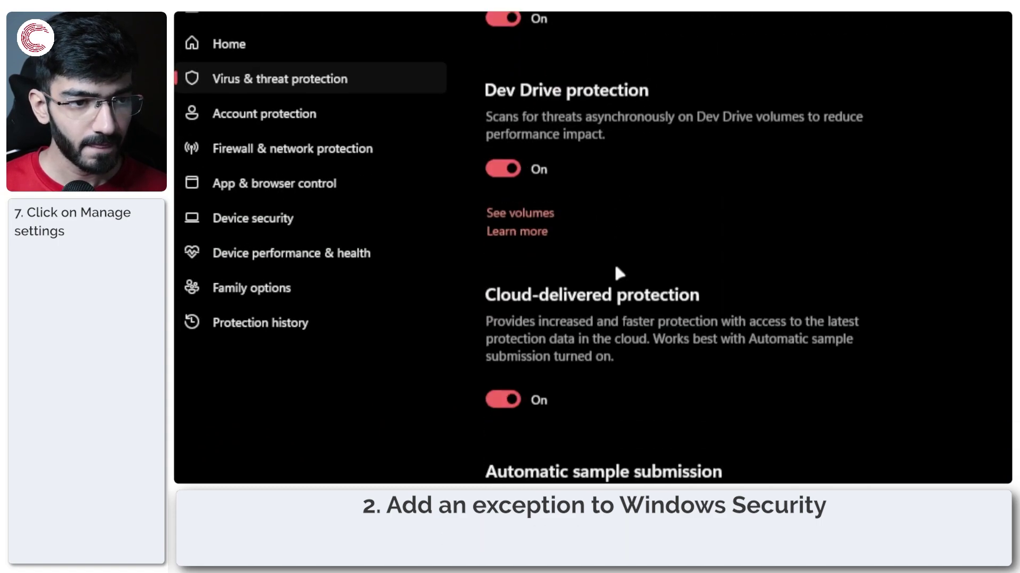
pyautogui.scroll(-5, 617, 273)
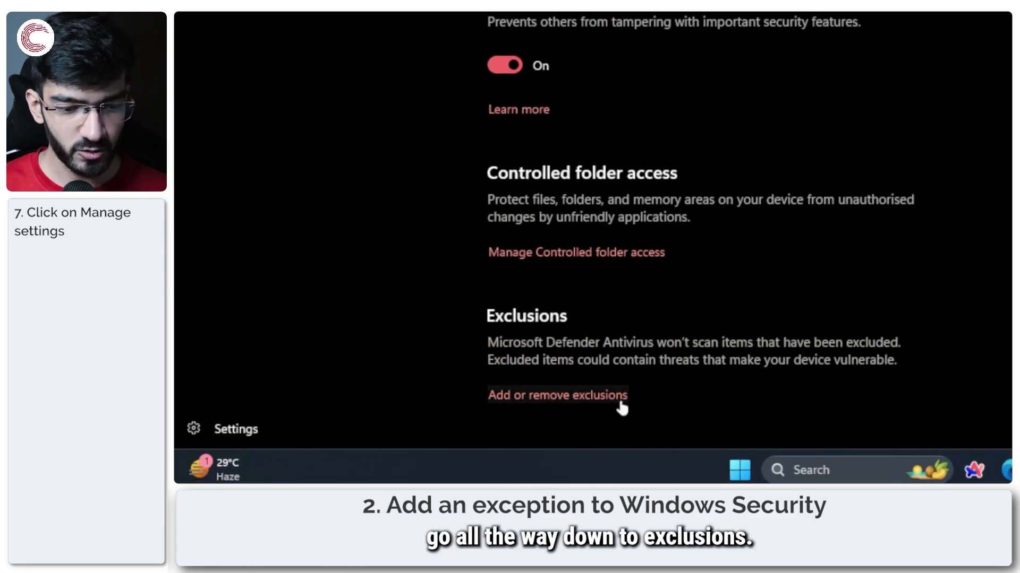
# Add the Counter-Strike Global Offensive folder as a Defender exclusion, then close Windows Security
pyautogui.click(588, 395)
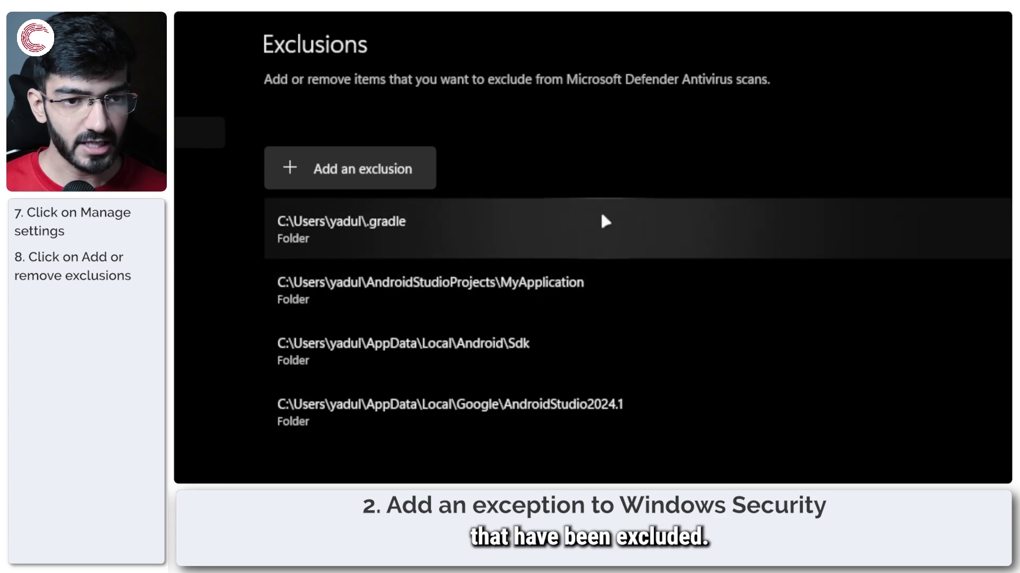
pyautogui.click(391, 175)
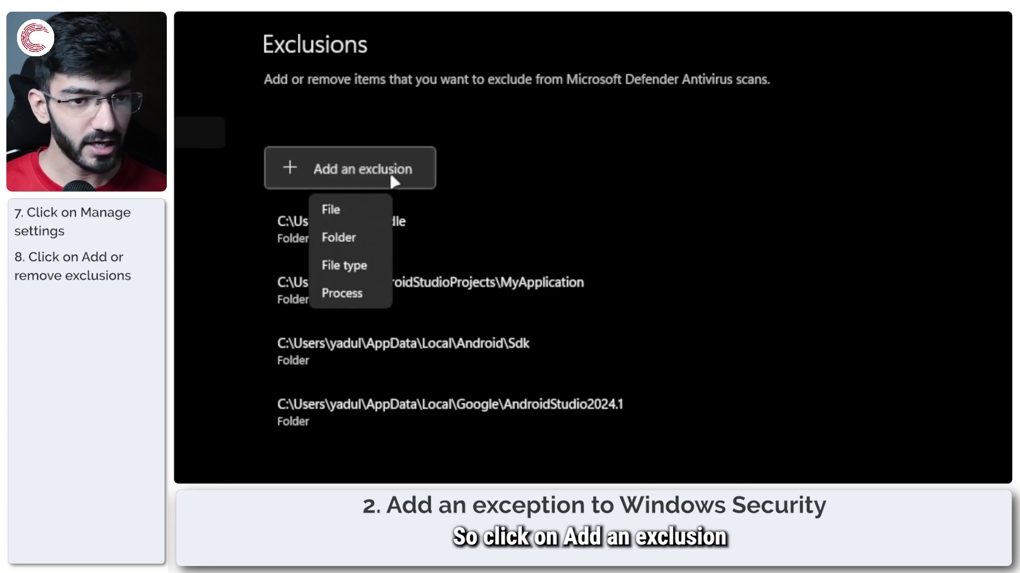
pyautogui.click(372, 237)
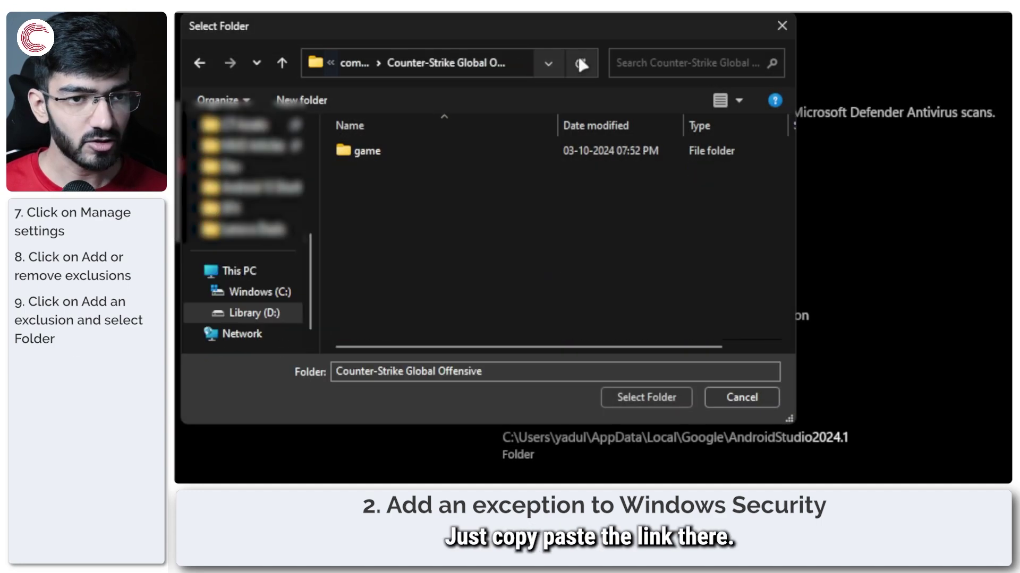
pyautogui.click(671, 394)
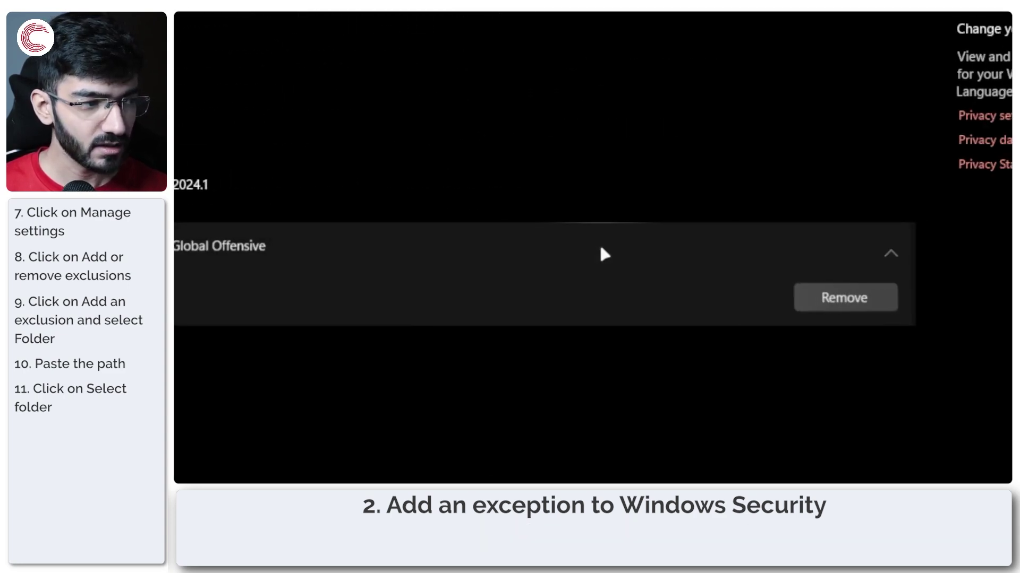
pyautogui.click(887, 244)
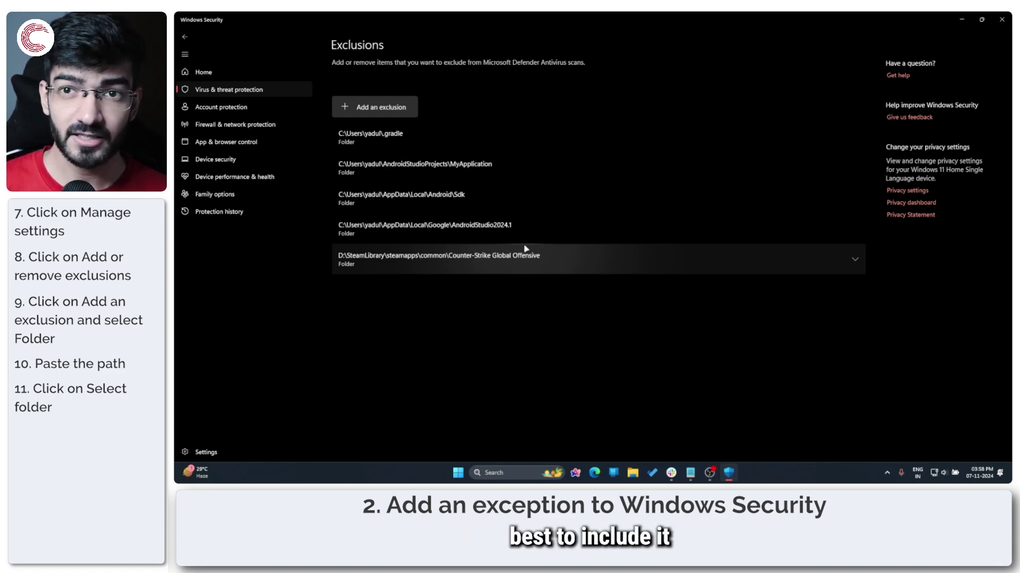
pyautogui.click(1002, 19)
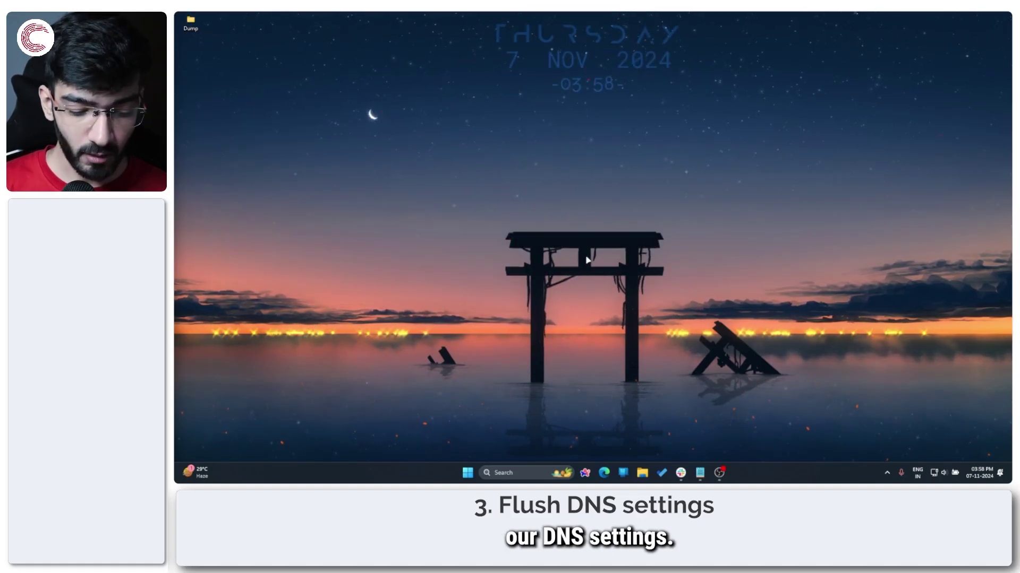
# After trying 'cmd' in the Run prompt, launch Windows PowerShell from the Win+X menu
pyautogui.press('super+r')
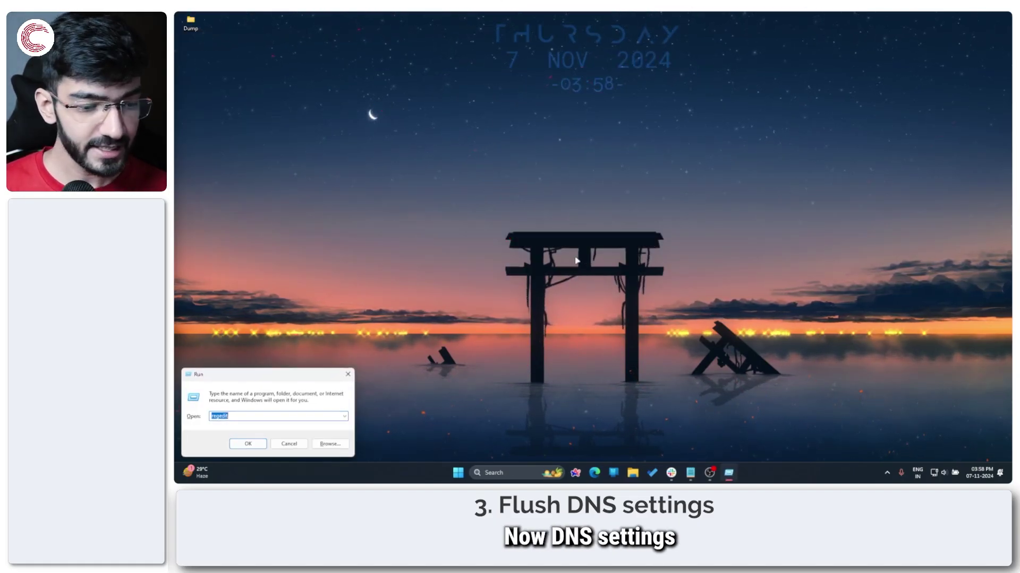
pyautogui.write('cmd')
pyautogui.press('Return')
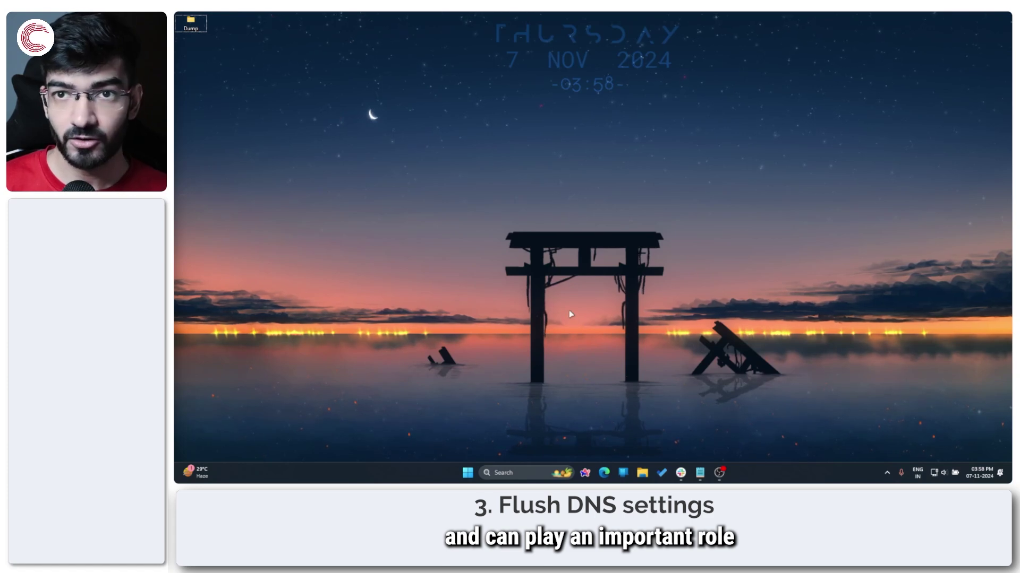
pyautogui.rightClick(465, 475)
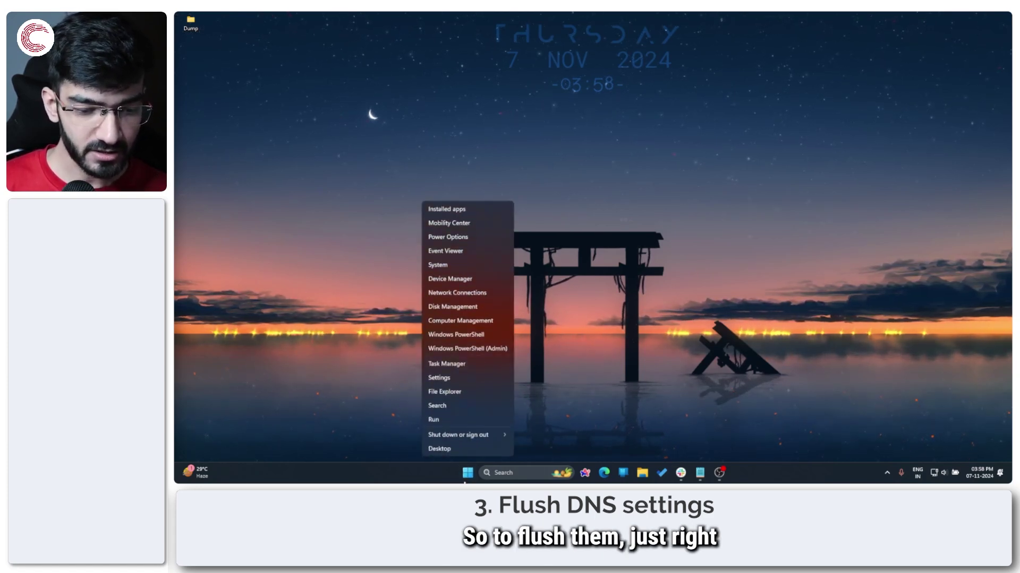
pyautogui.click(495, 334)
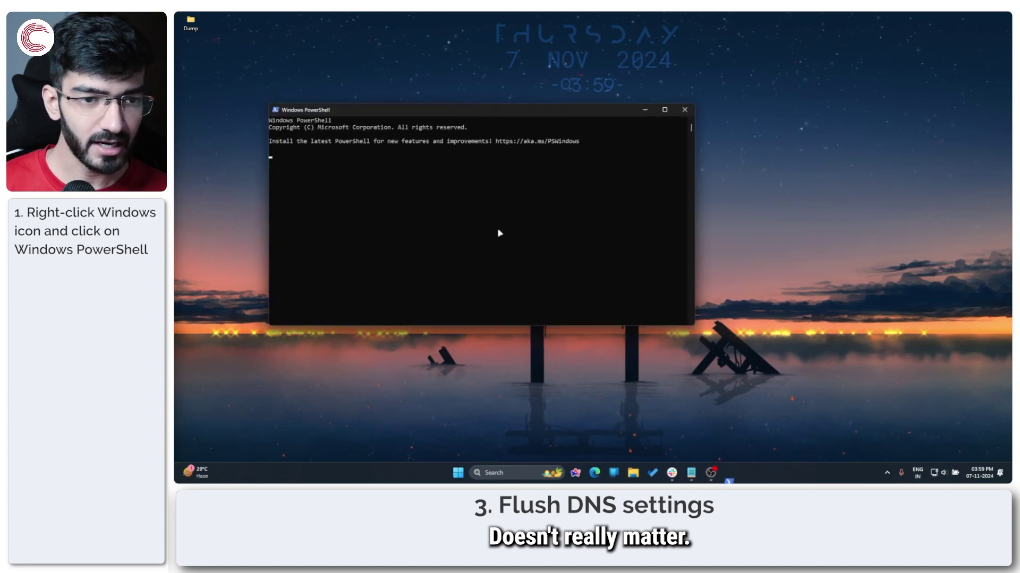
pyautogui.moveTo(378, 117); pyautogui.dragTo(500, 128)
pyautogui.hotkey('ctrl', 'z')
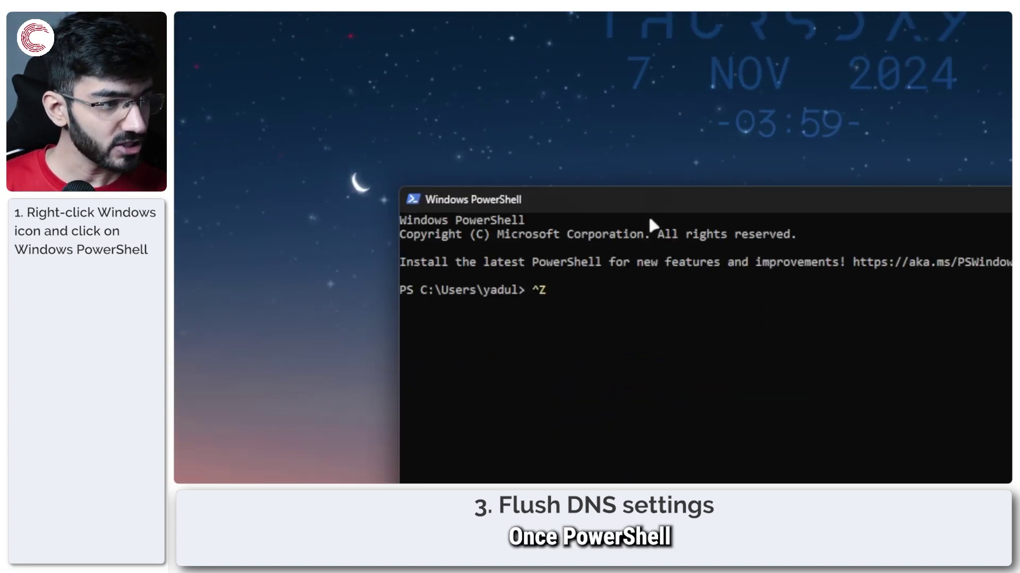
pyautogui.moveTo(649, 205); pyautogui.dragTo(611, 168)
pyautogui.press('BackSpace')
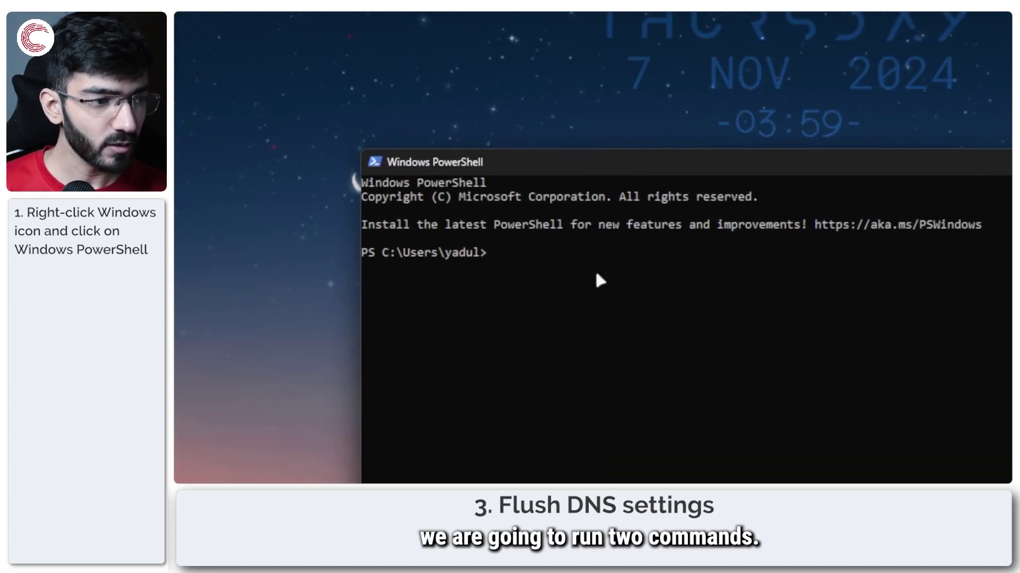
pyautogui.write('ip con')
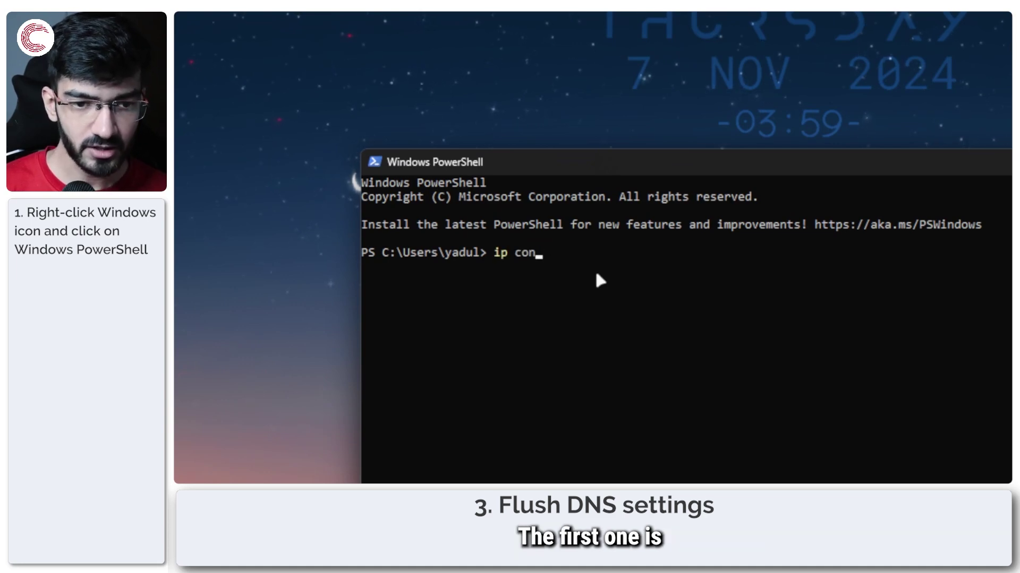
pyautogui.press('BackSpace')
pyautogui.press('BackSpace')
pyautogui.press('BackSpace')
pyautogui.press('BackSpace')
pyautogui.write('config .')
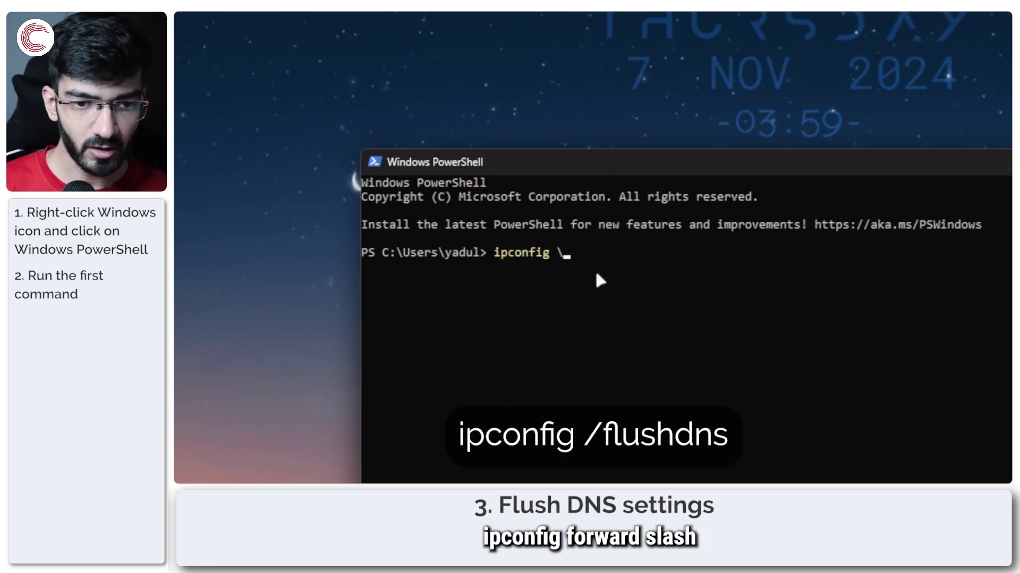
pyautogui.press('BackSpace')
pyautogui.write('/')
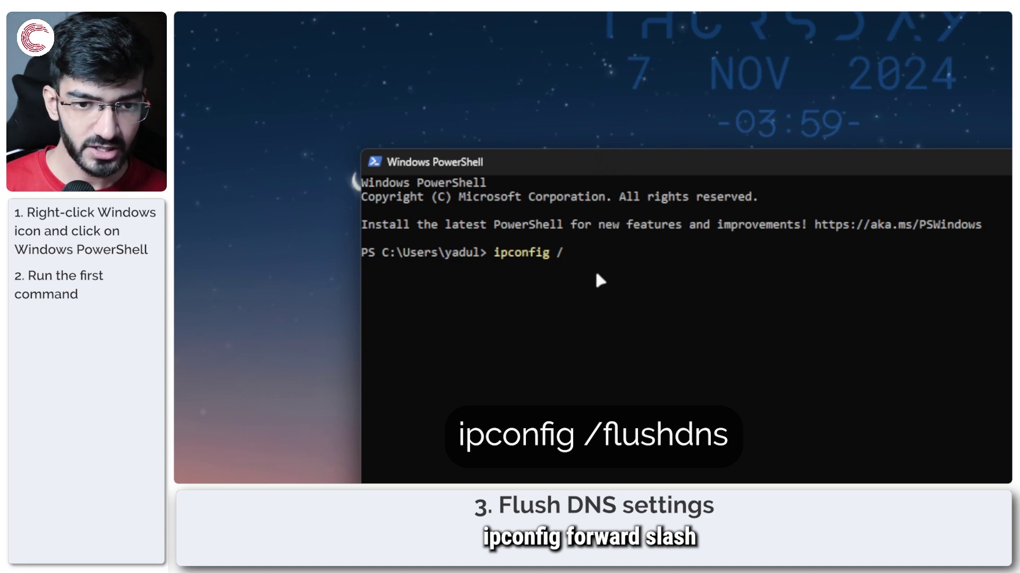
pyautogui.write('flushdns')
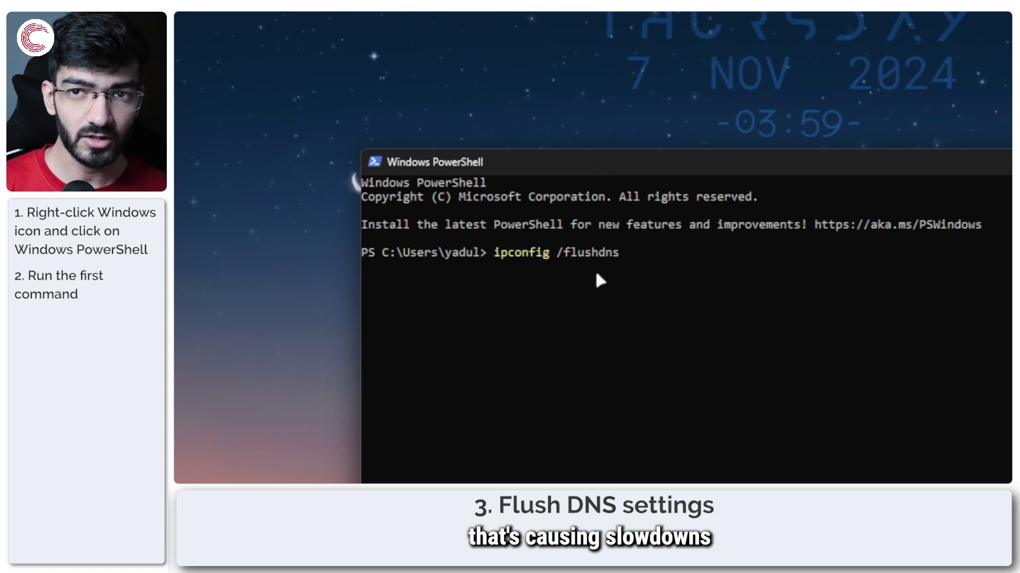
pyautogui.press('BackSpace')
pyautogui.press('BackSpace')
pyautogui.press('BackSpace')
pyautogui.press('BackSpace')
pyautogui.press('BackSpace')
pyautogui.press('BackSpace')
pyautogui.press('BackSpace')
pyautogui.press('BackSpace')
pyautogui.press('BackSpace')
pyautogui.press('BackSpace')
pyautogui.press('BackSpace')
pyautogui.press('BackSpace')
pyautogui.press('BackSpace')
pyautogui.press('BackSpace')
pyautogui.press('BackSpace')
pyautogui.press('BackSpace')
pyautogui.press('BackSpace')
pyautogui.press('BackSpace')
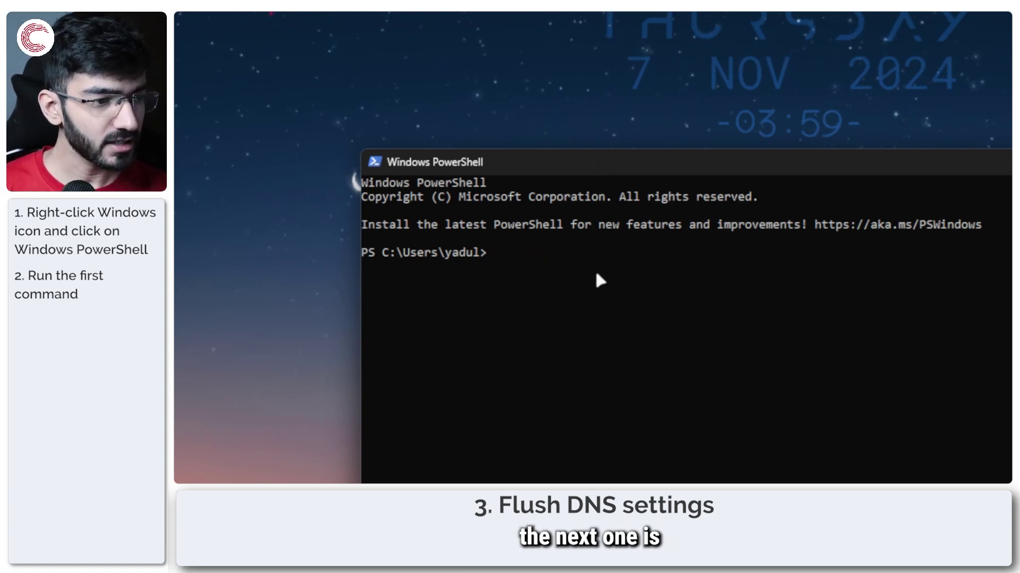
# Type 'winsock res' at the PowerShell prompt
pyautogui.write('winsock ')
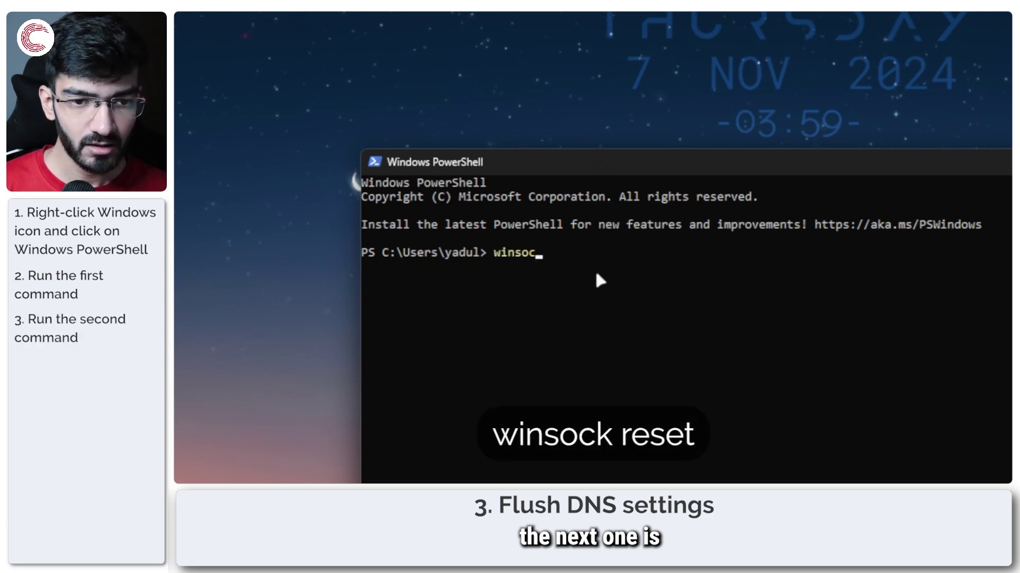
pyautogui.write('res')
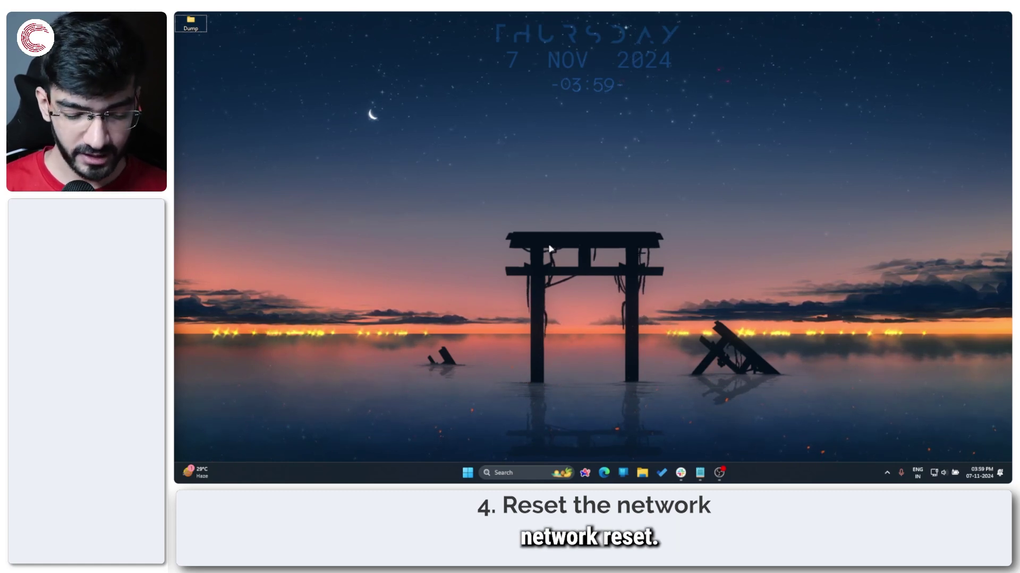
# Search Windows Settings for 'network reset' and open the Network reset page
pyautogui.press('super+i')
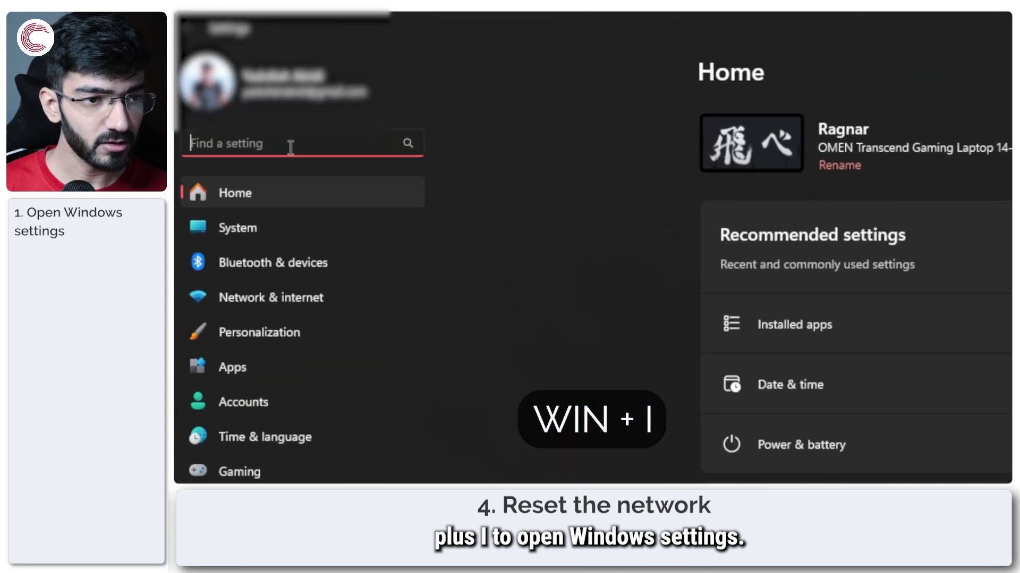
pyautogui.write('netw')
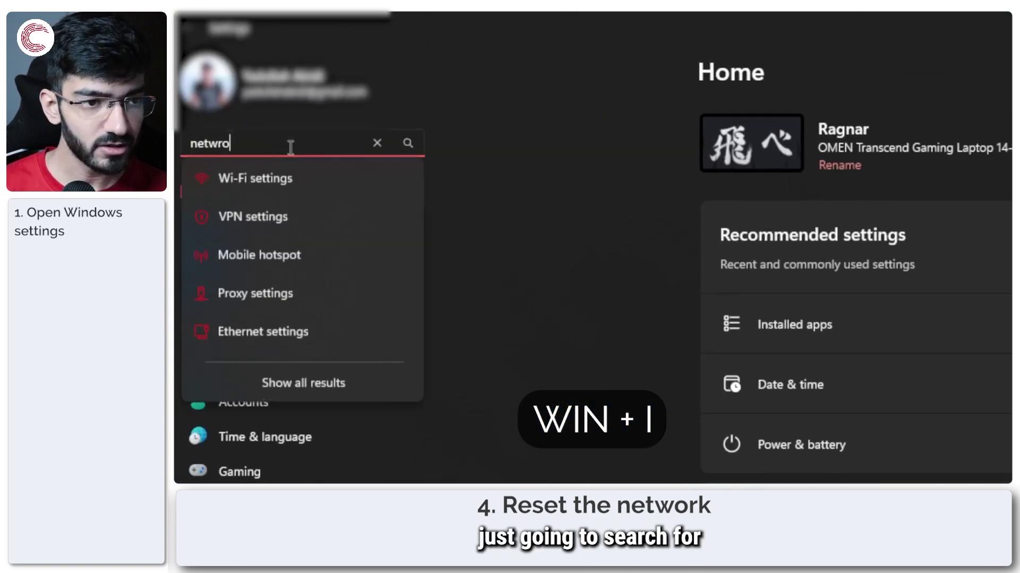
pyautogui.write('ork reset')
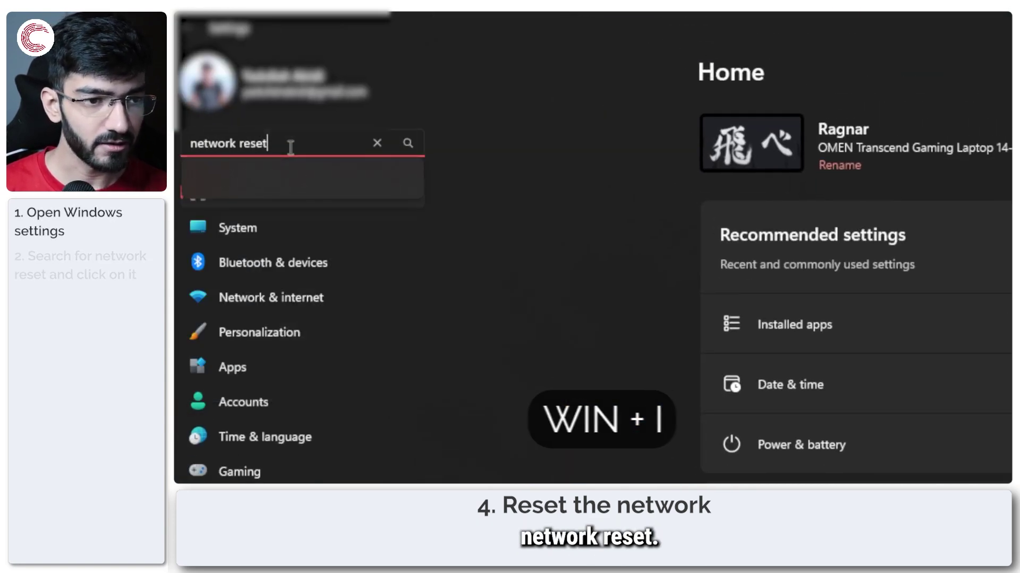
pyautogui.click(287, 178)
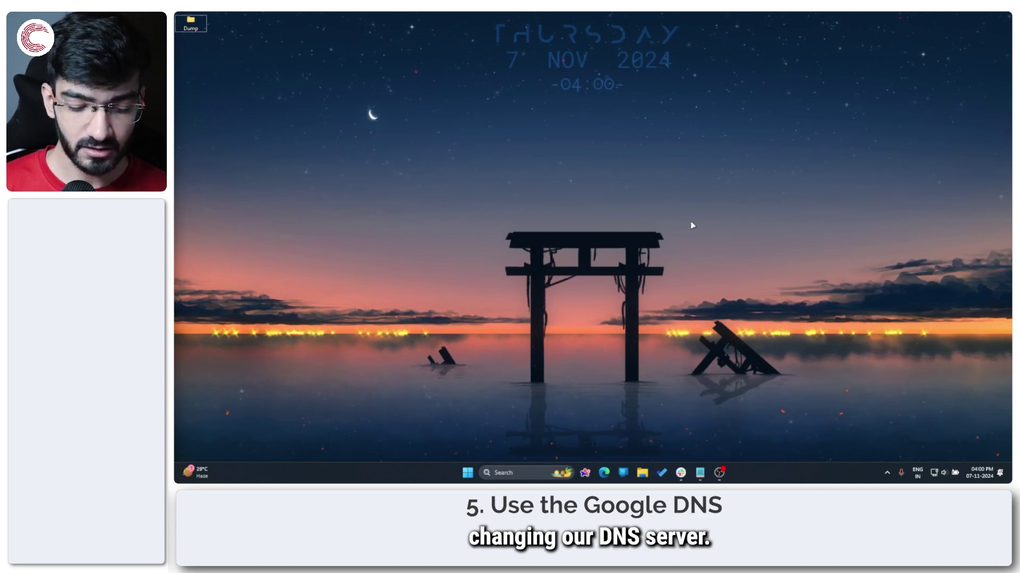
# Open Settings with Win+I and go to Network & internet > Advanced network settings
pyautogui.press('super')
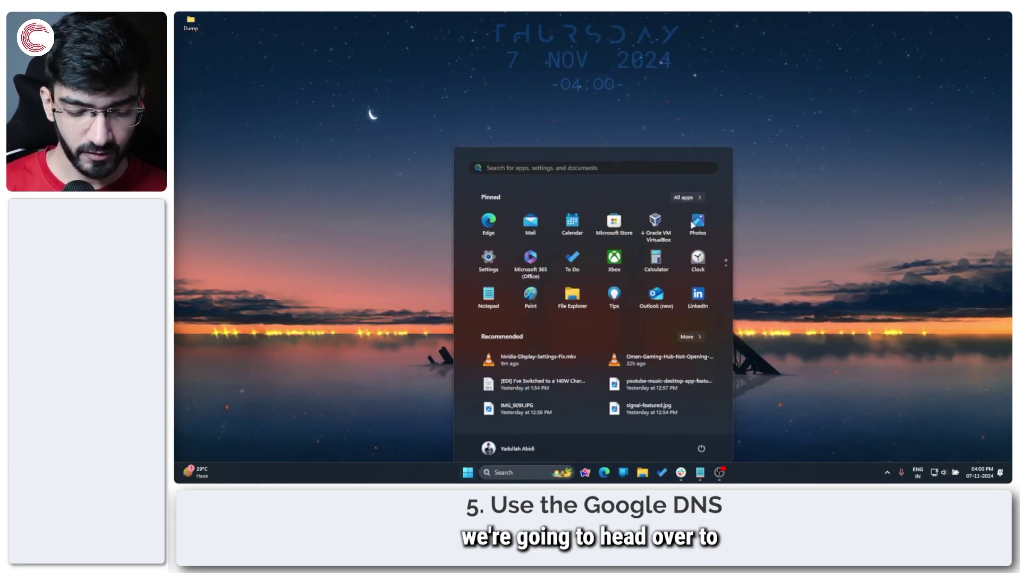
pyautogui.press('super')
pyautogui.press('super+i')
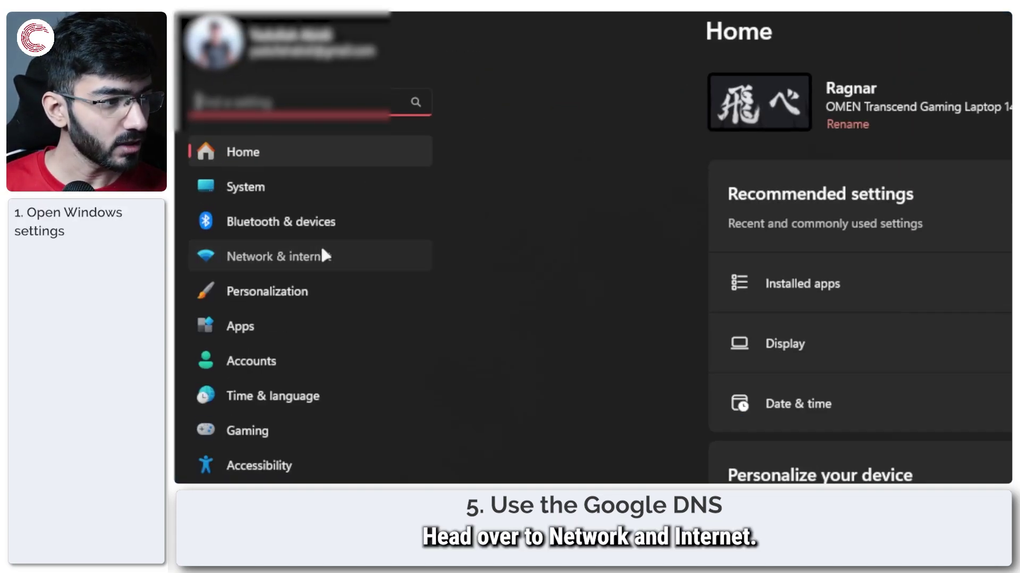
pyautogui.click(249, 158)
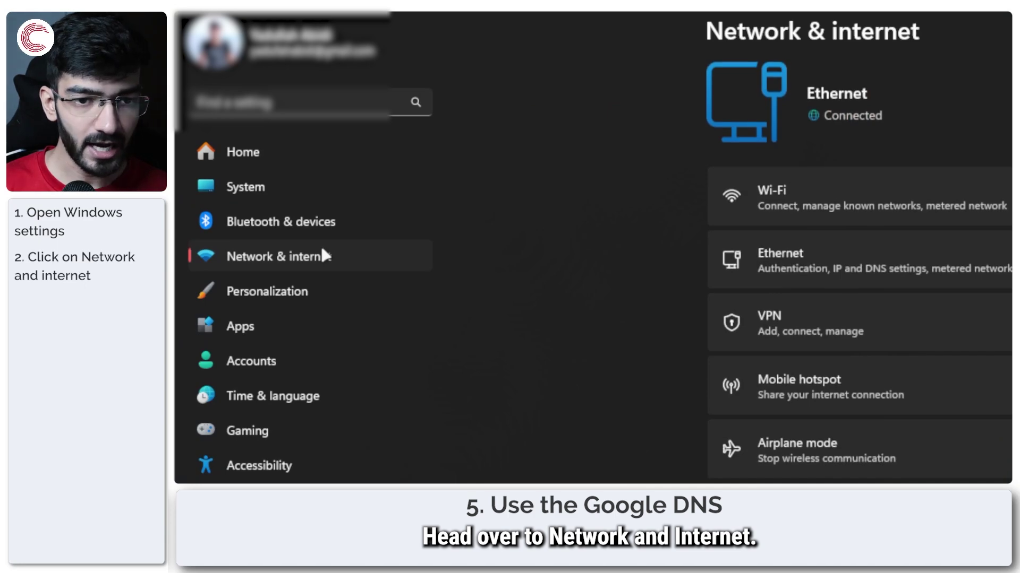
pyautogui.scroll(-5, 555, 286)
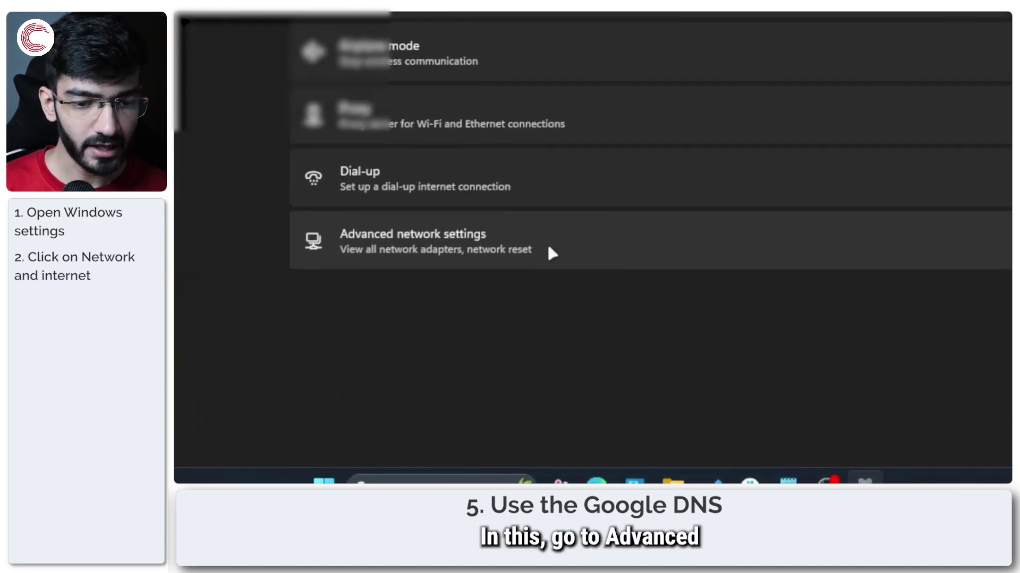
pyautogui.click(549, 252)
pyautogui.scroll(-10, 549, 253)
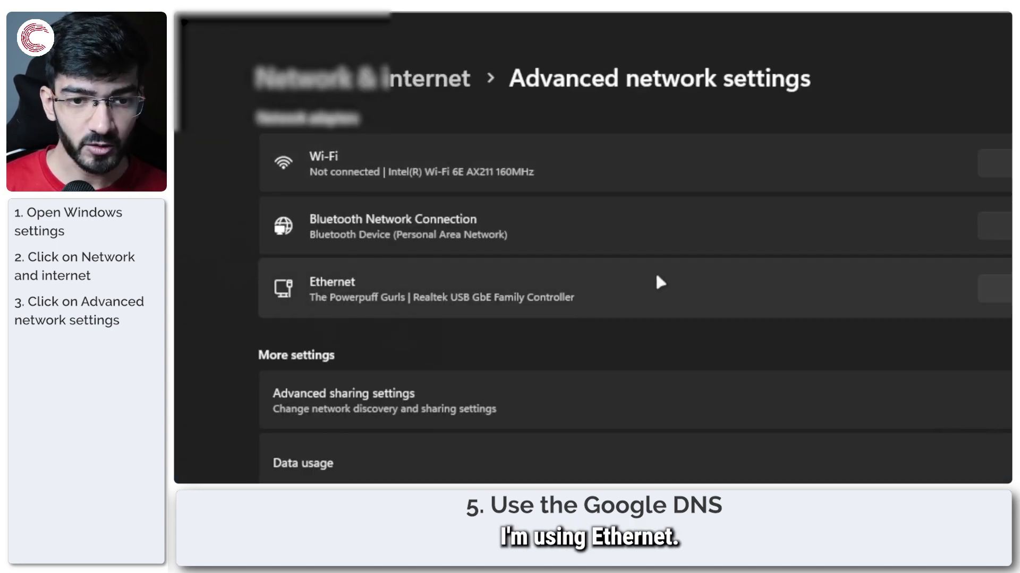
# Expand the Ethernet adapter and view its additional properties, showing DNS as Automatic (DHCP)
pyautogui.click(657, 277)
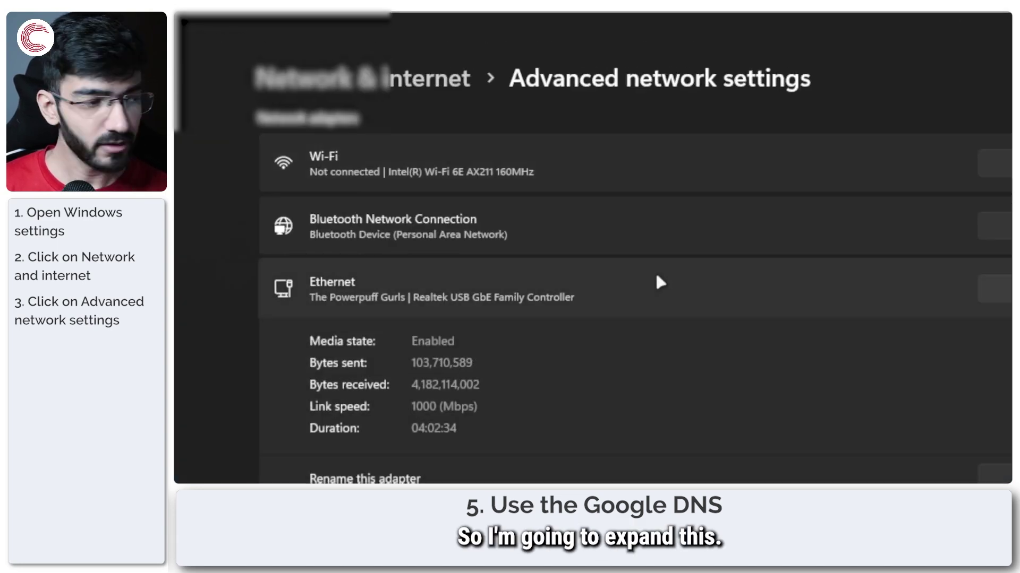
pyautogui.scroll(-3, 606, 426)
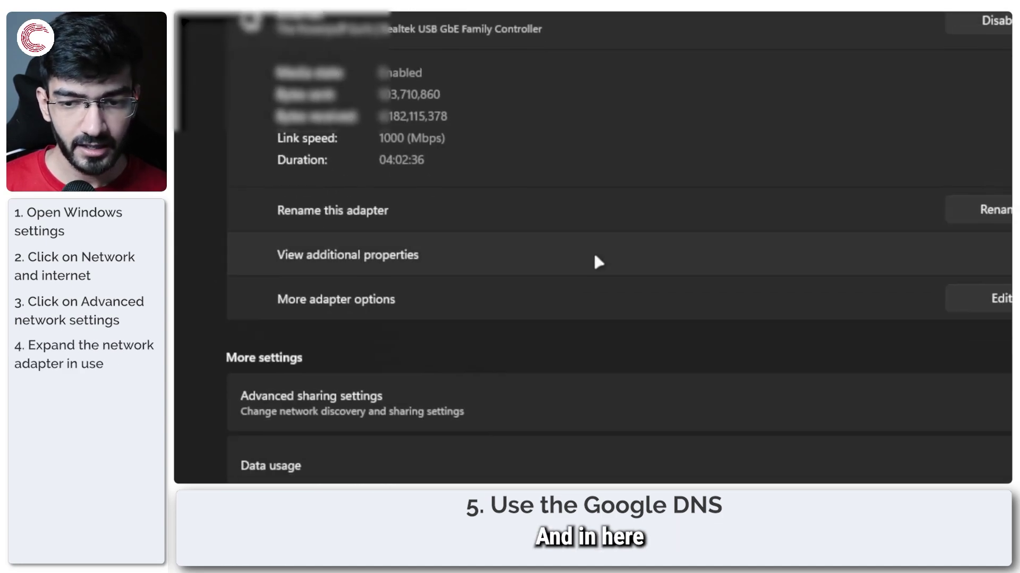
pyautogui.click(474, 259)
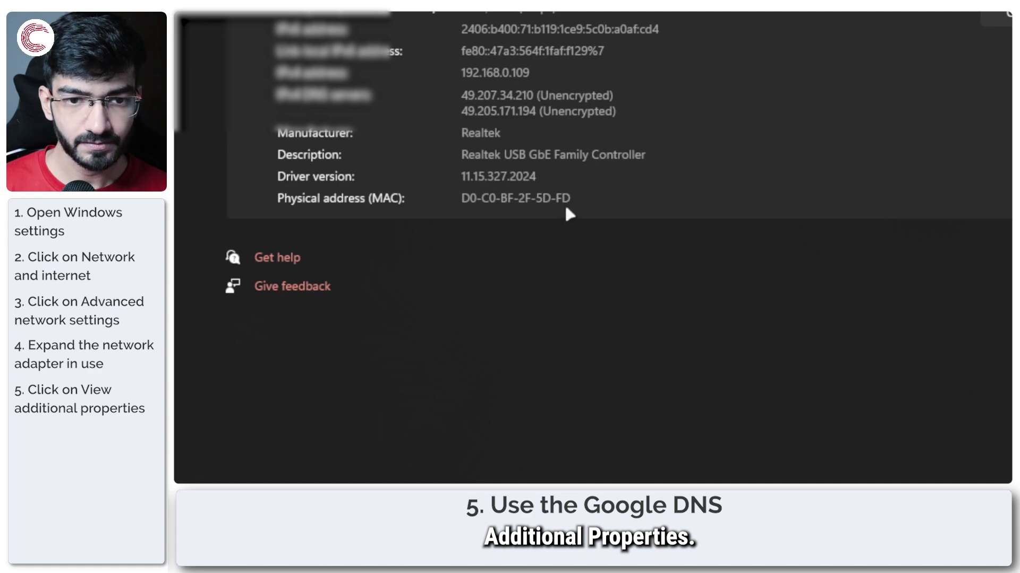
pyautogui.scroll(5, 564, 201)
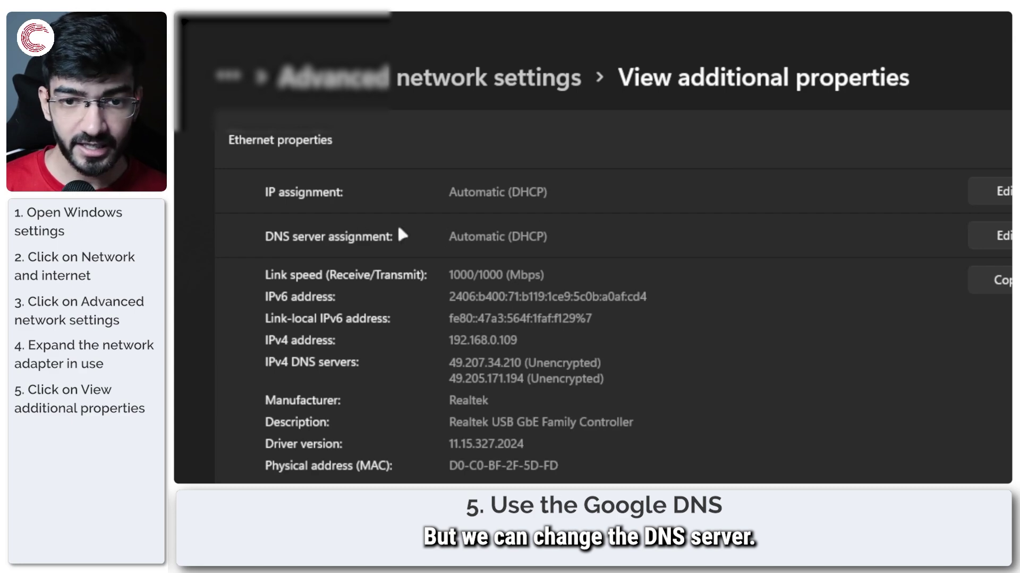
pyautogui.click(695, 244)
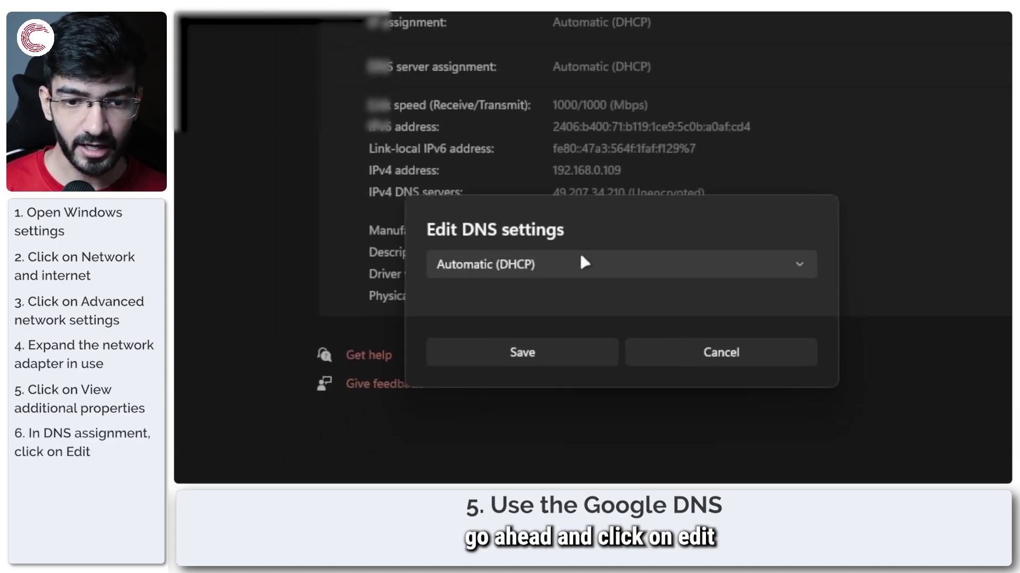
# Switch DNS assignment to Manual with IPv4 on, entering preferred 8.8.8.8 and starting alternate 8.8.4.4
pyautogui.click(584, 263)
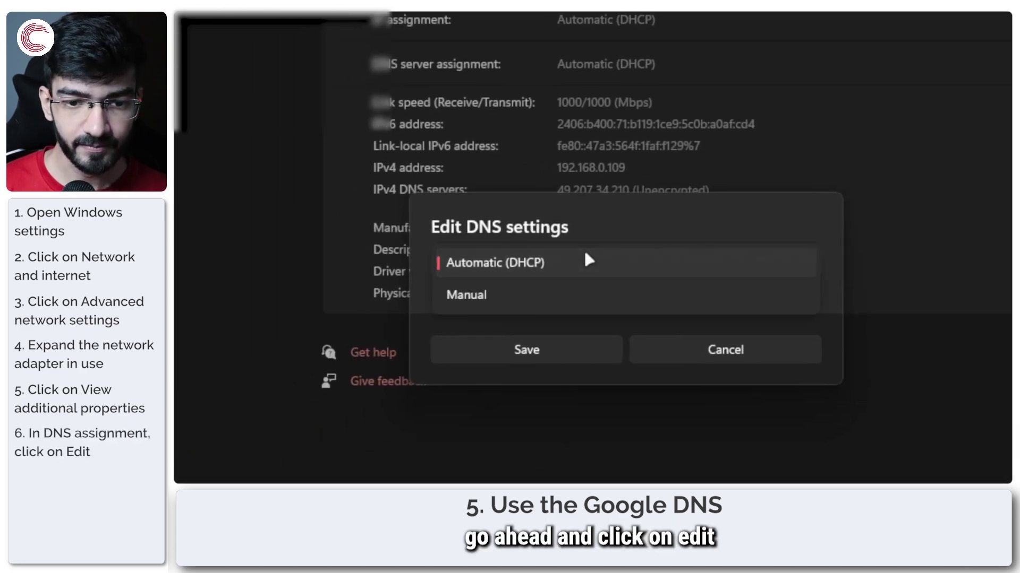
pyautogui.click(562, 300)
pyautogui.click(441, 268)
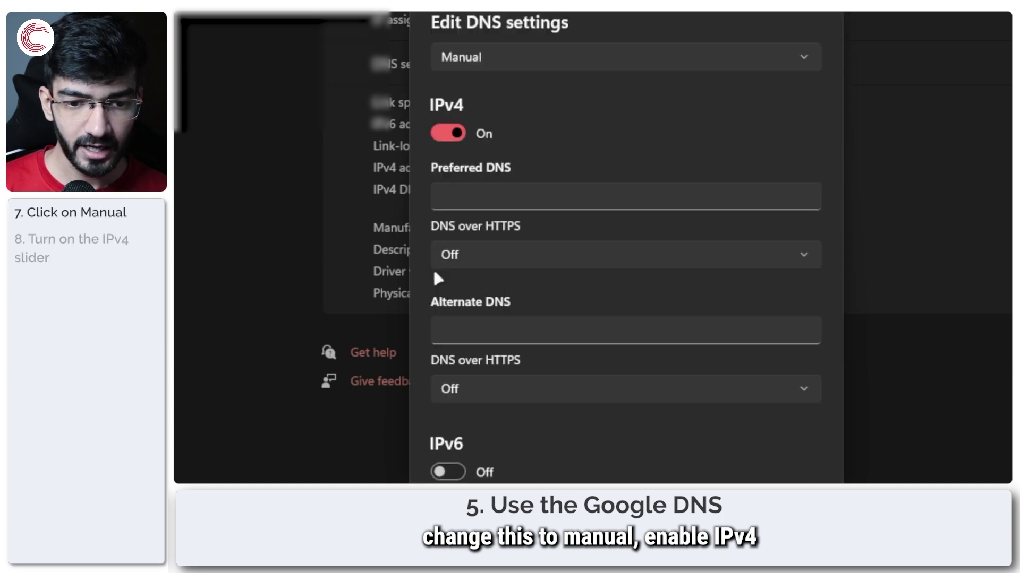
pyautogui.click(521, 196)
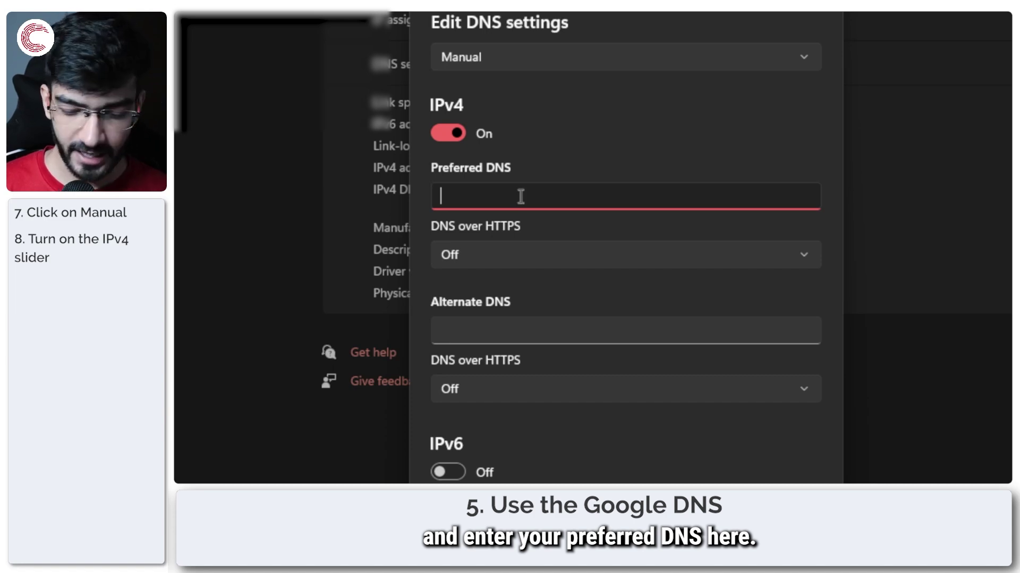
pyautogui.write('8.8.8.8')
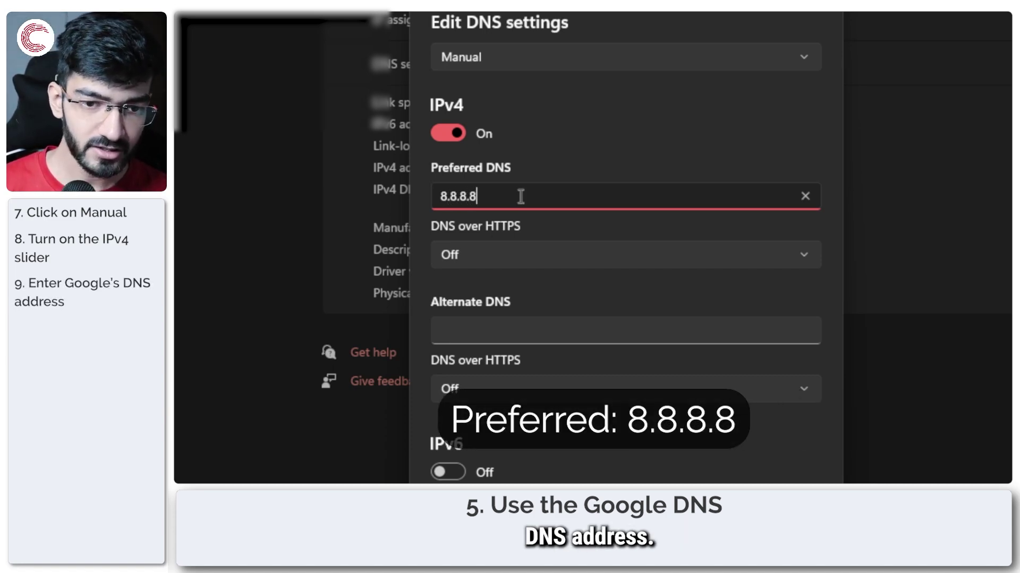
pyautogui.click(501, 324)
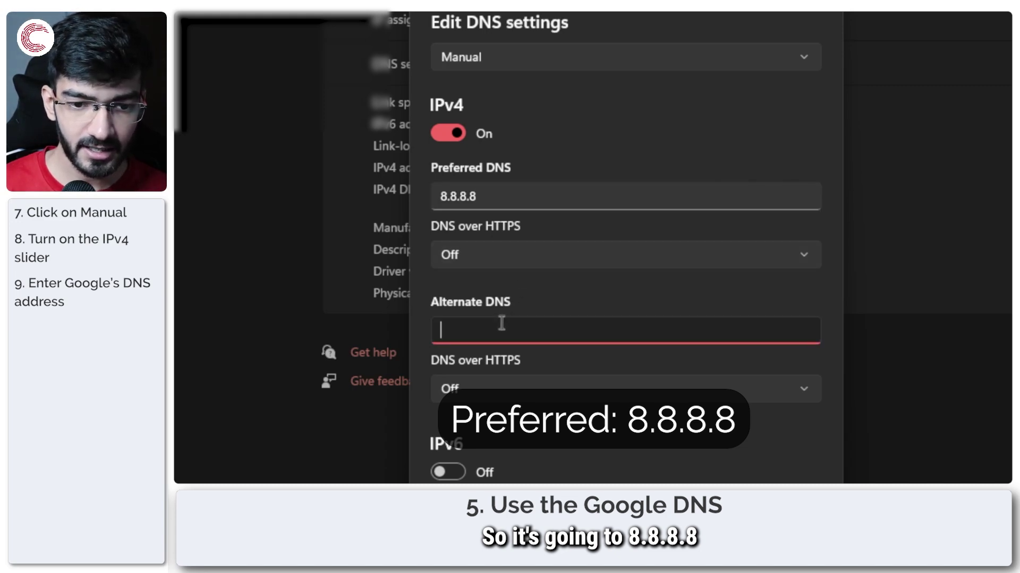
pyautogui.write('8.8.')
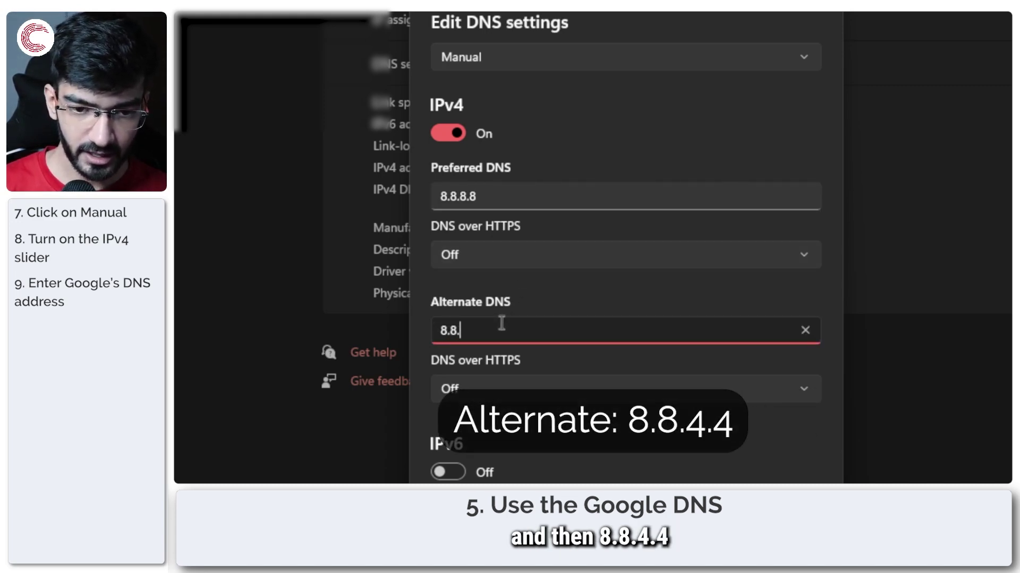